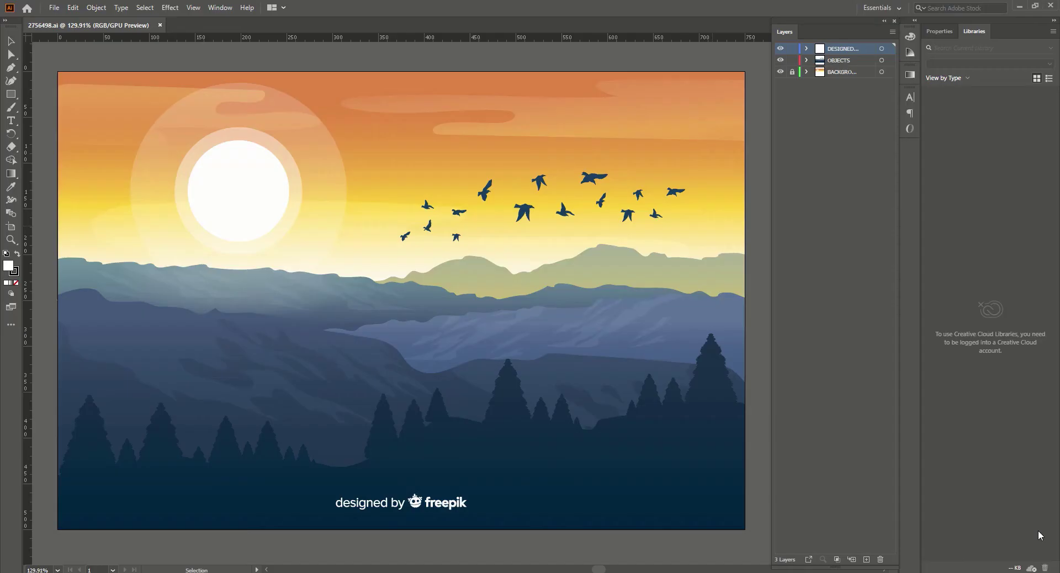
# - Hide the 'designed by freepik' credit layer and leave no artwork selected
pyautogui.click(1036, 521)
pyautogui.click(781, 49)
pyautogui.click(406, 486)
pyautogui.hotkey('ctrl', 'shift', 'a')
# - Expand OBJECTS and select both the mountains-and-trees group and the birds group
pyautogui.click(807, 60)
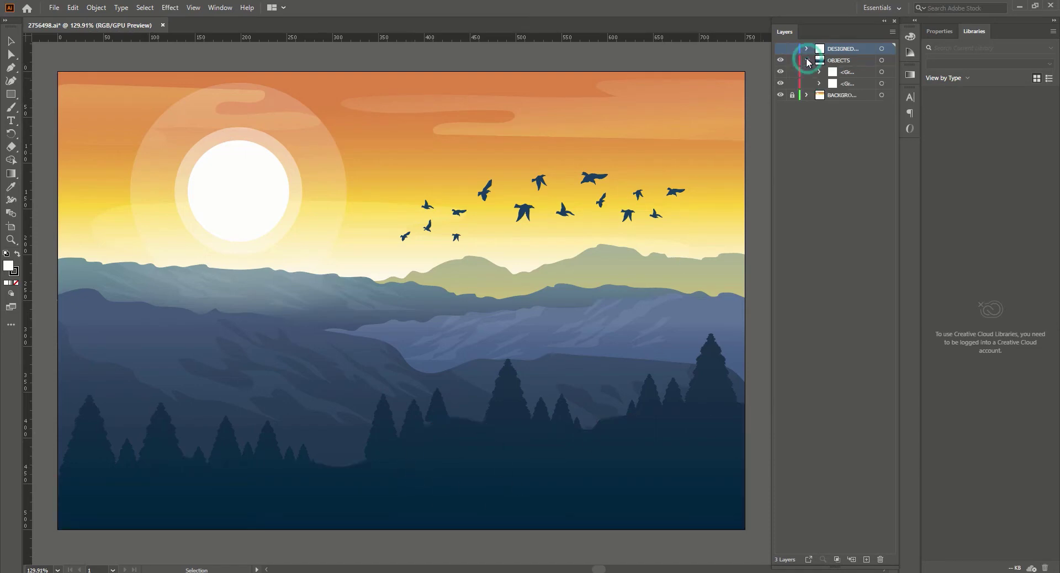
pyautogui.click(838, 72)
pyautogui.click(882, 72)
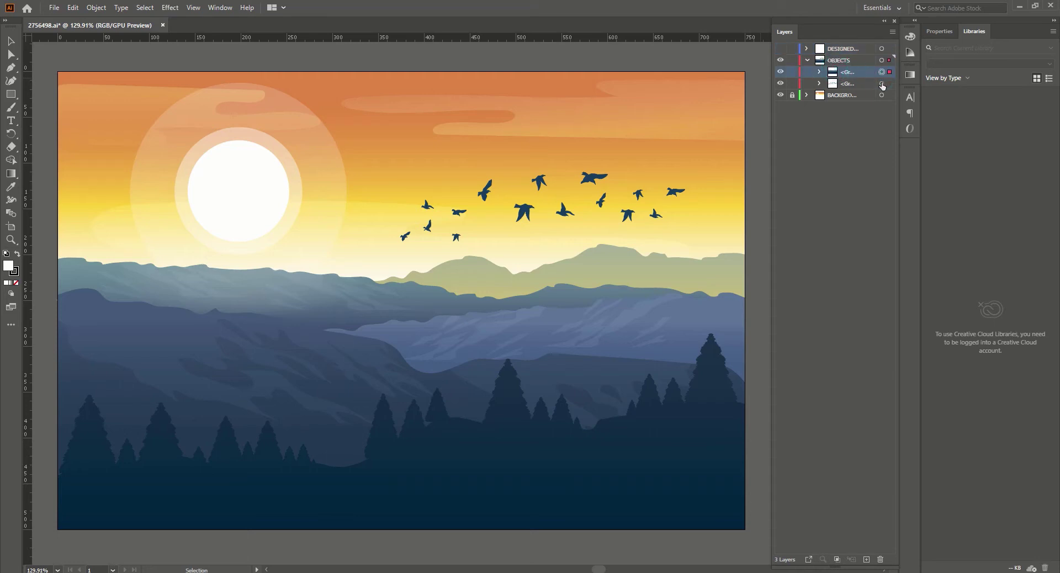
pyautogui.click(882, 84)
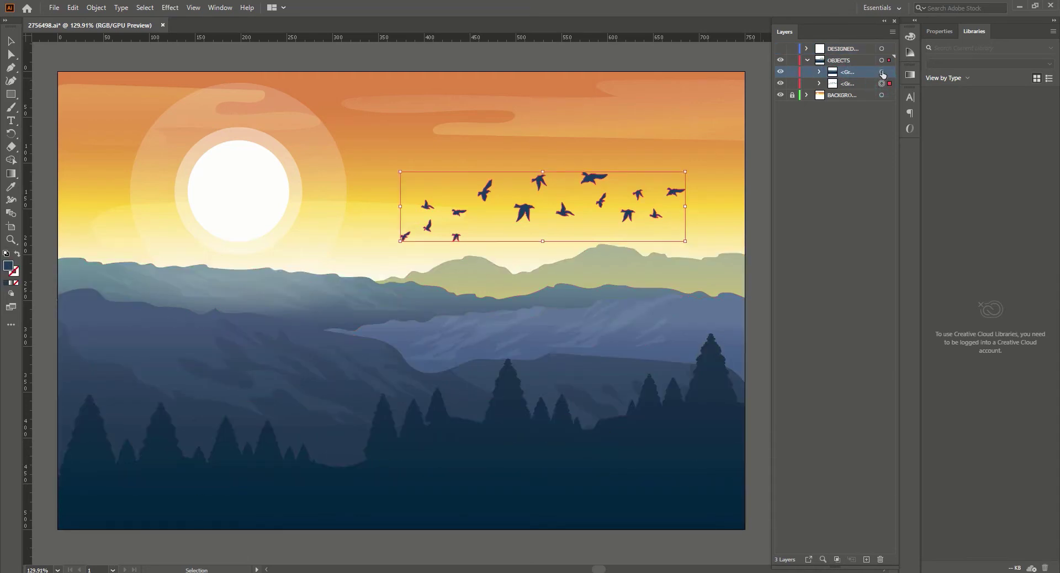
pyautogui.keyDown('shift'); pyautogui.click(881, 72); pyautogui.keyUp('shift')
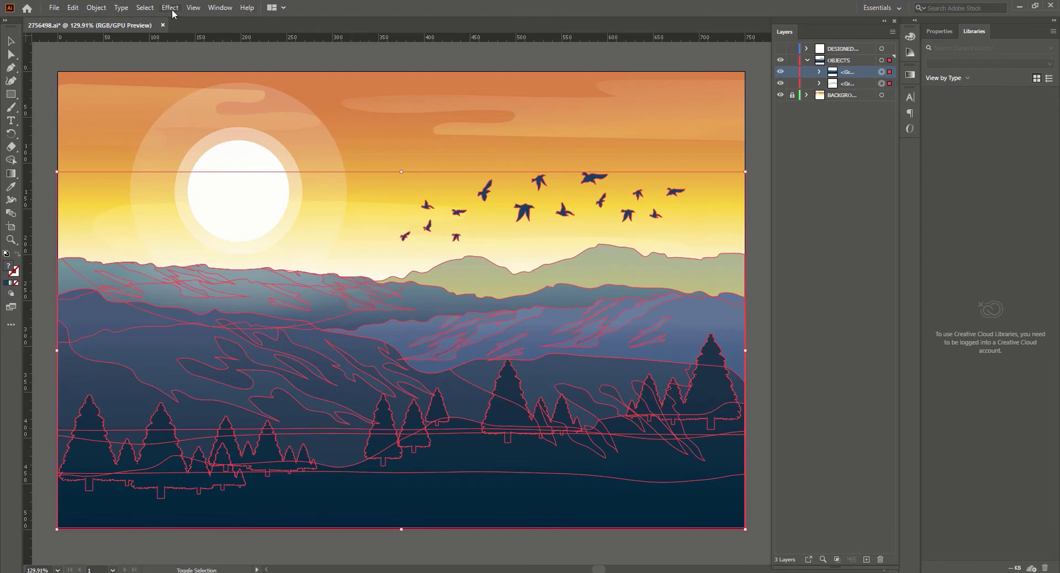
# - Hide the birds group and ungroup the mountains artwork into separate groups
pyautogui.click(100, 8)
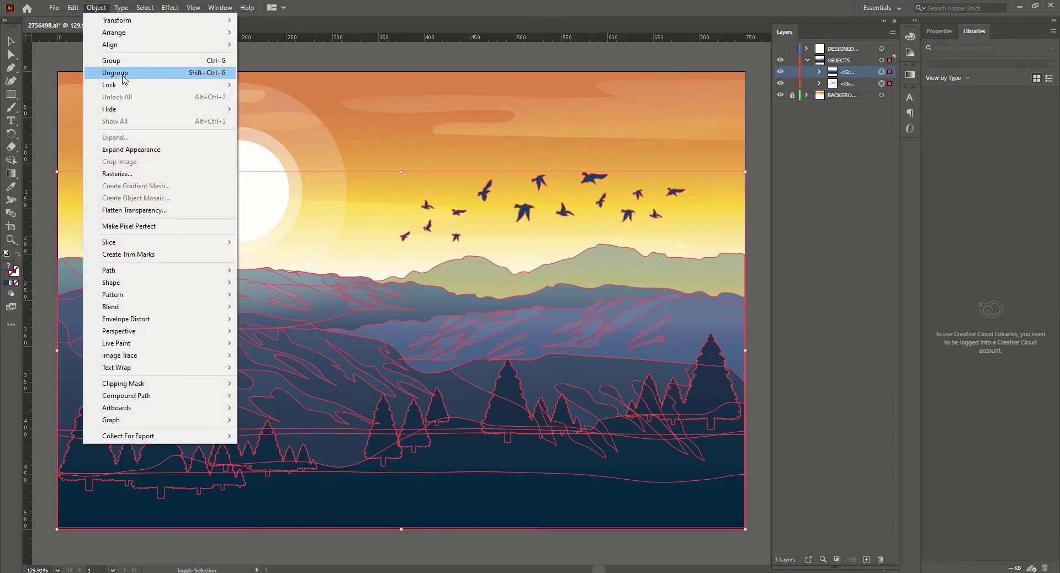
pyautogui.click(124, 74)
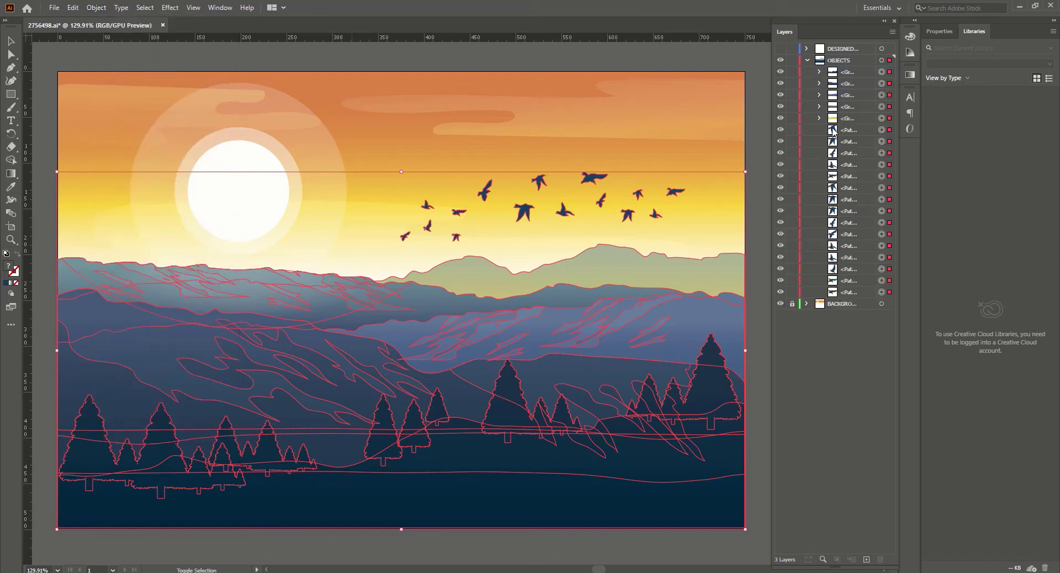
pyautogui.hotkey('ctrl', 'z')
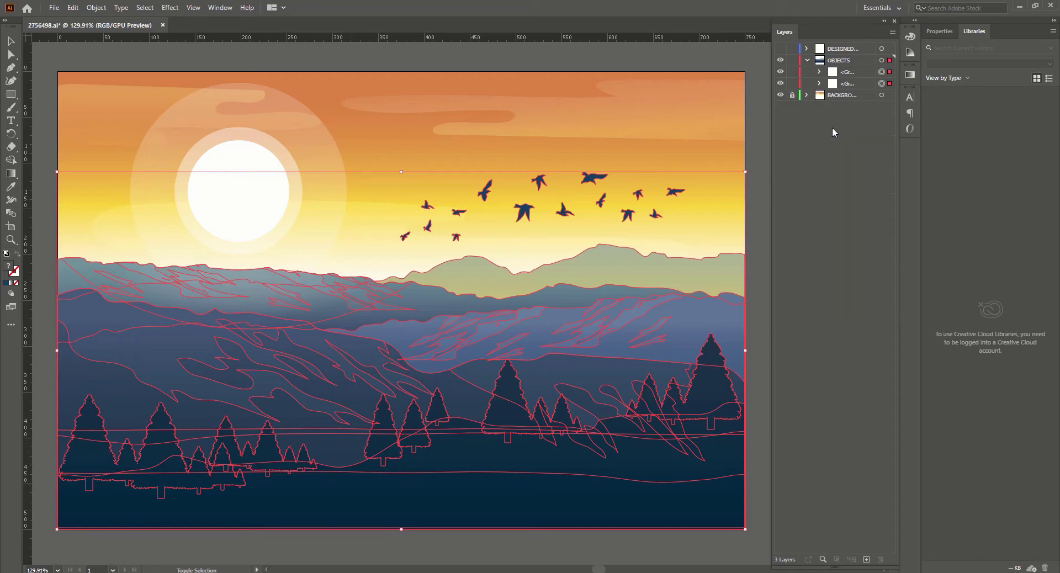
pyautogui.click(781, 83)
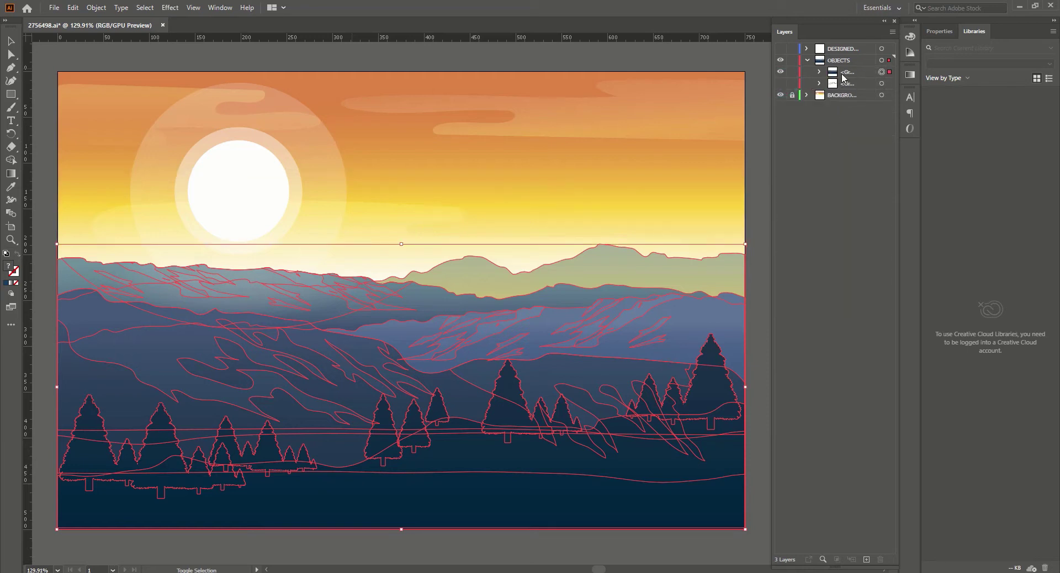
pyautogui.click(73, 7)
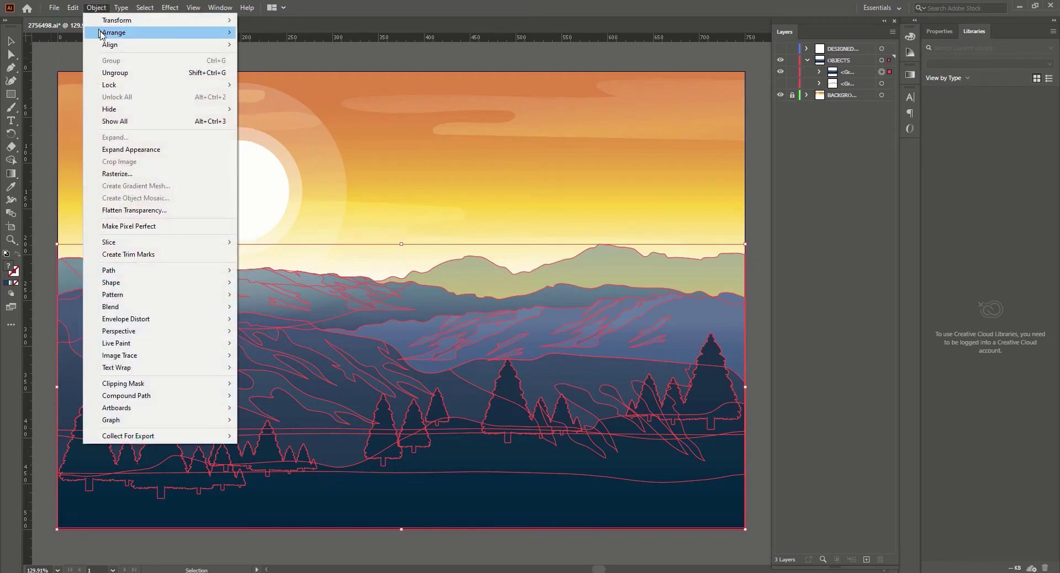
pyautogui.click(116, 73)
# - Keep the OBJECTS layer and add several new empty layers above it
pyautogui.click(842, 61)
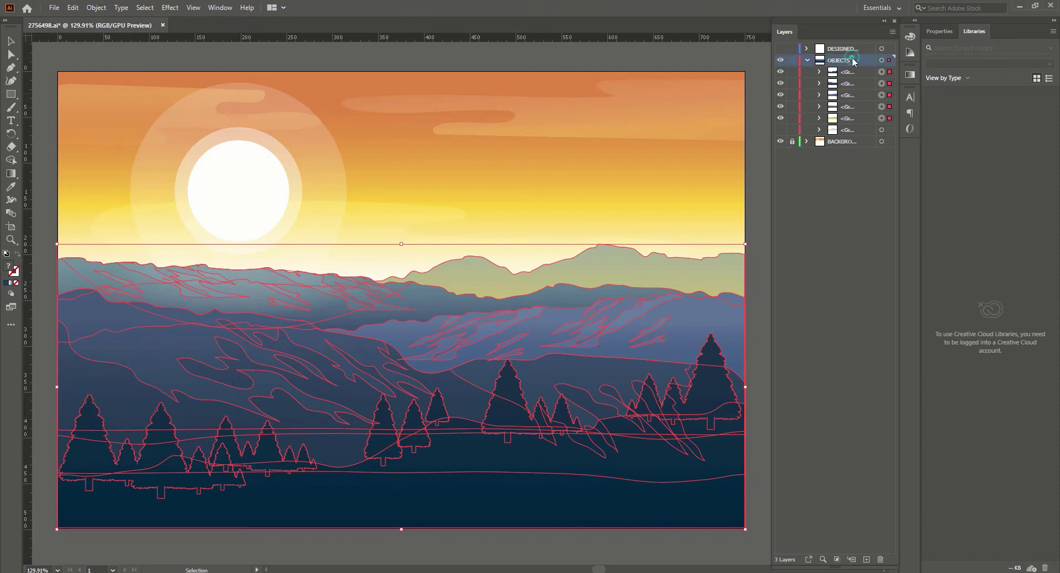
pyautogui.click(880, 559)
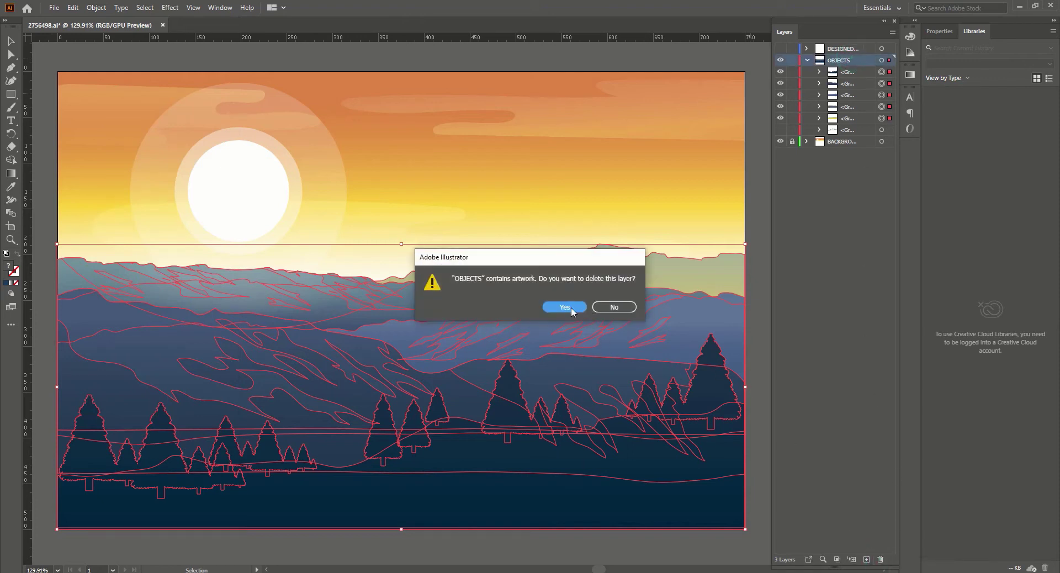
pyautogui.click(564, 307)
pyautogui.hotkey('ctrl', 'z')
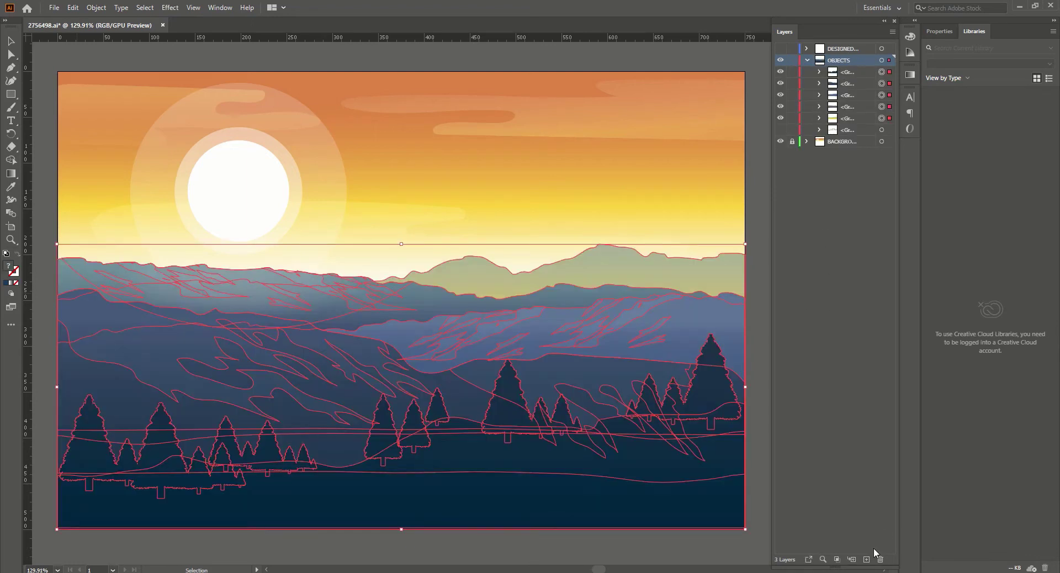
pyautogui.click(866, 560)
pyautogui.click(866, 559)
pyautogui.click(866, 559)
pyautogui.click(867, 559)
pyautogui.click(866, 559)
pyautogui.click(867, 559)
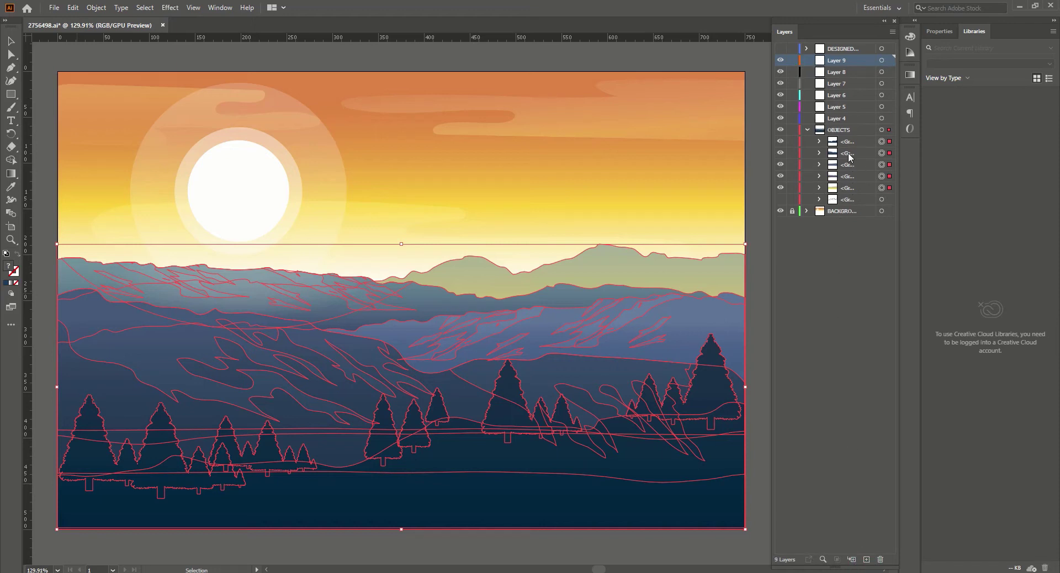
pyautogui.moveTo(835, 142); pyautogui.dragTo(836, 107)
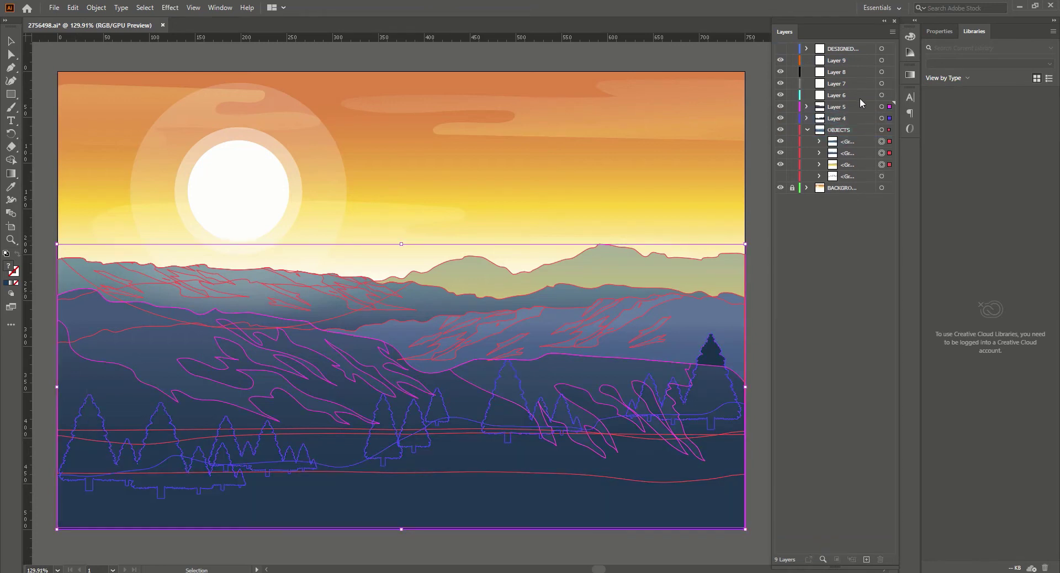
pyautogui.hotkey('ctrl', 'z')
pyautogui.hotkey('ctrl', 'z')
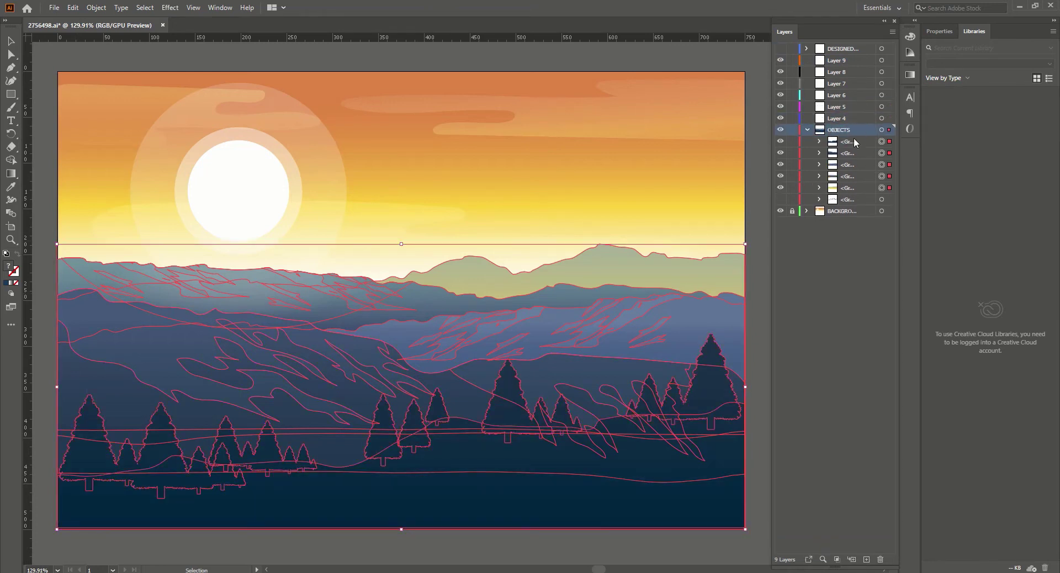
pyautogui.moveTo(853, 145)
pyautogui.mouseDown()
pyautogui.moveTo(836, 107)
pyautogui.moveTo(838, 72)
pyautogui.mouseUp()
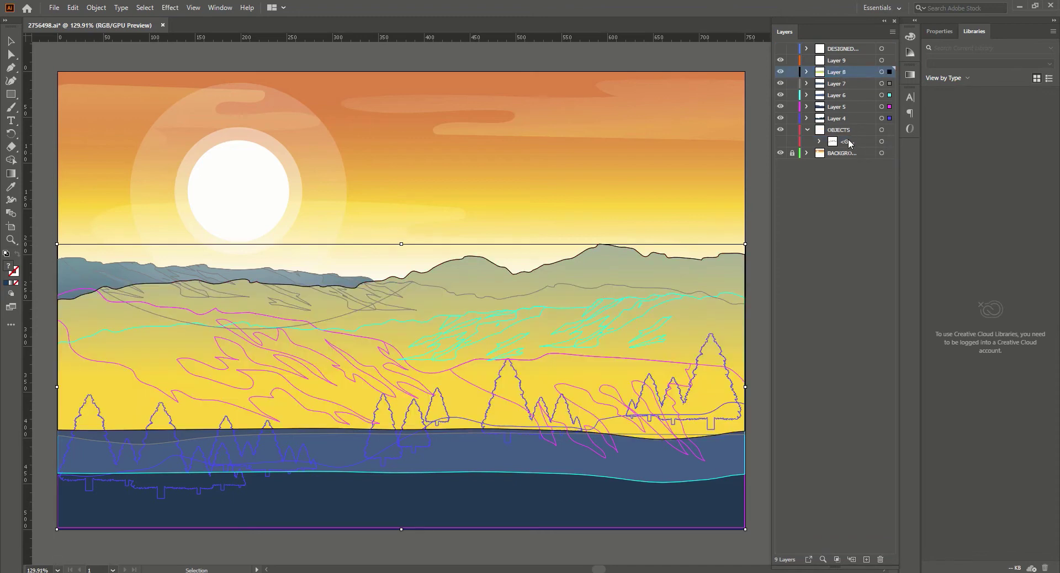
pyautogui.click(848, 140)
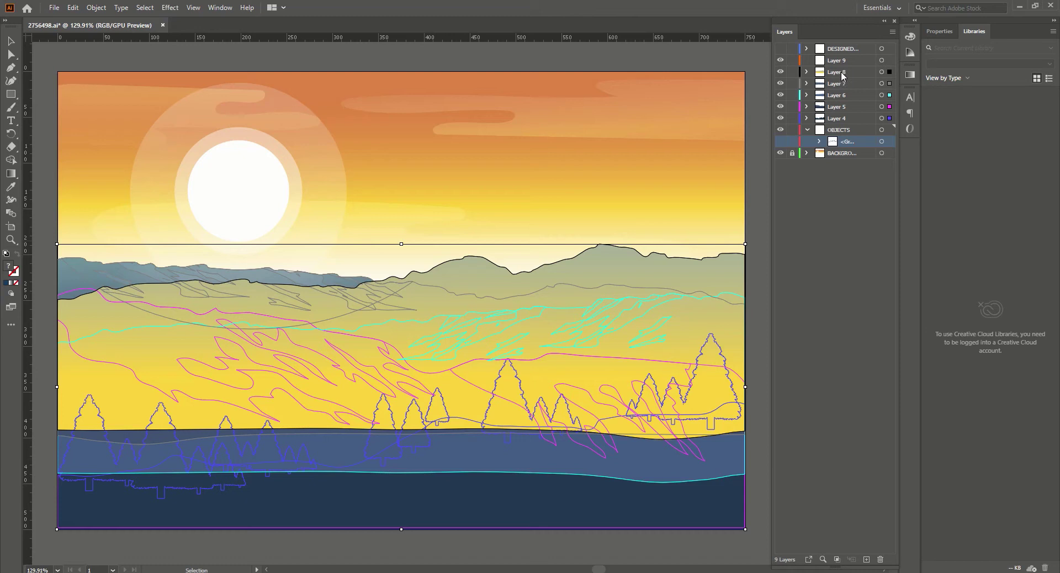
pyautogui.hotkey('ctrl', 'z')
pyautogui.hotkey('ctrl', 'z')
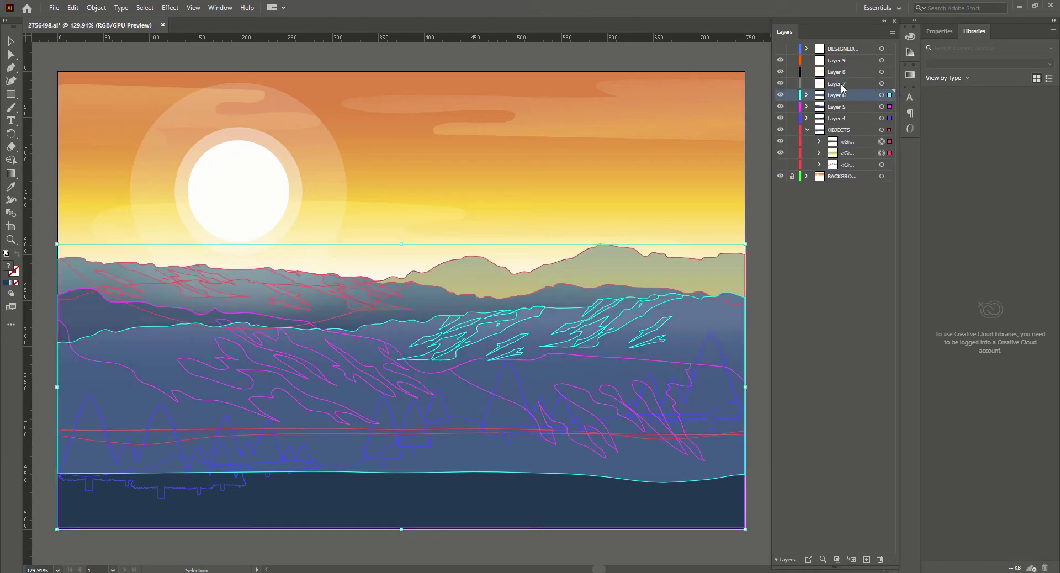
pyautogui.hotkey('ctrl', 'z')
pyautogui.hotkey('ctrl', 'z')
pyautogui.hotkey('ctrl', 'z')
pyautogui.hotkey('ctrl', 'z')
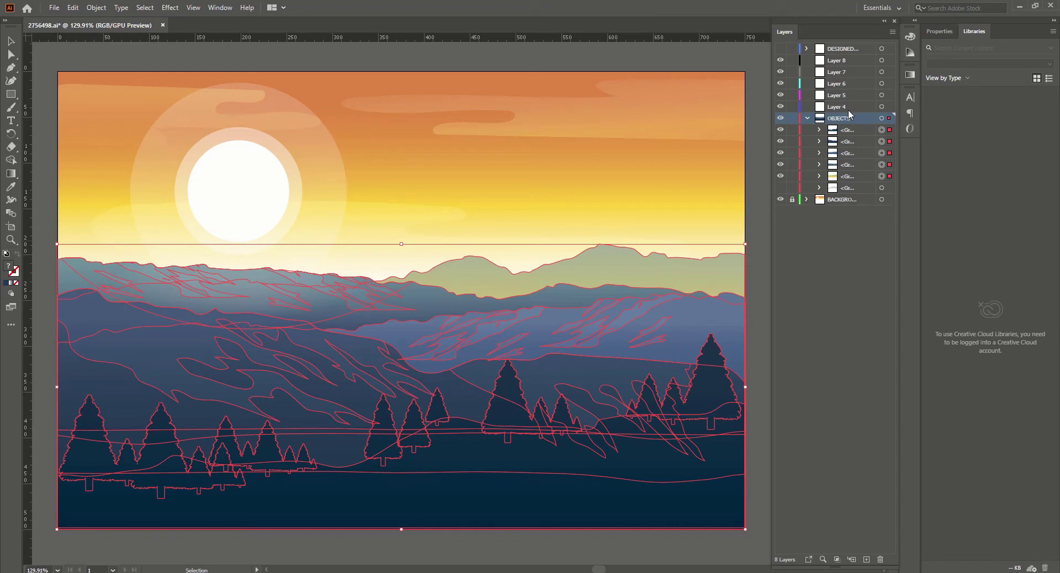
pyautogui.hotkey('ctrl', 'y')
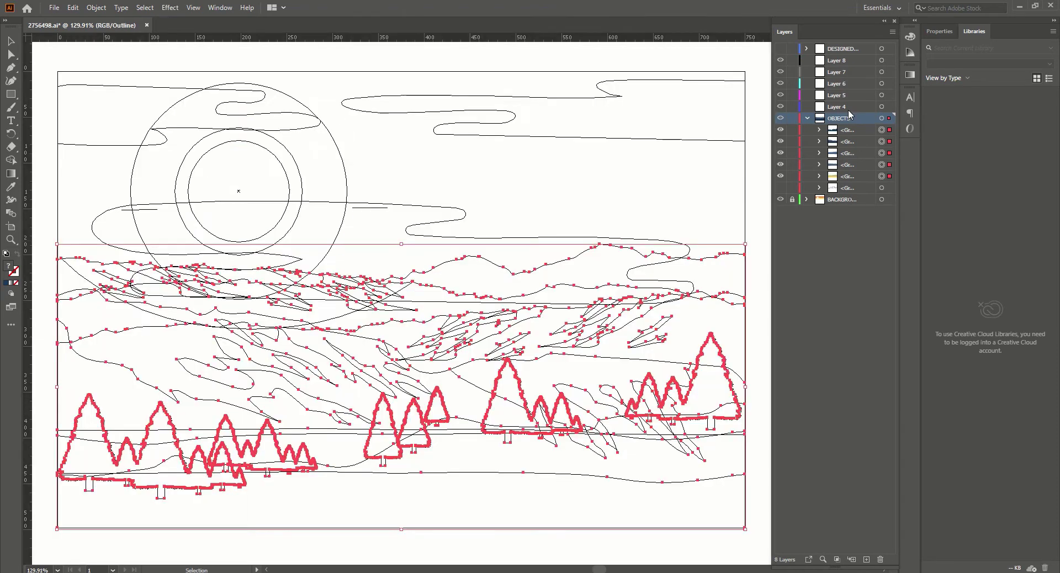
pyautogui.hotkey('ctrl', 'y')
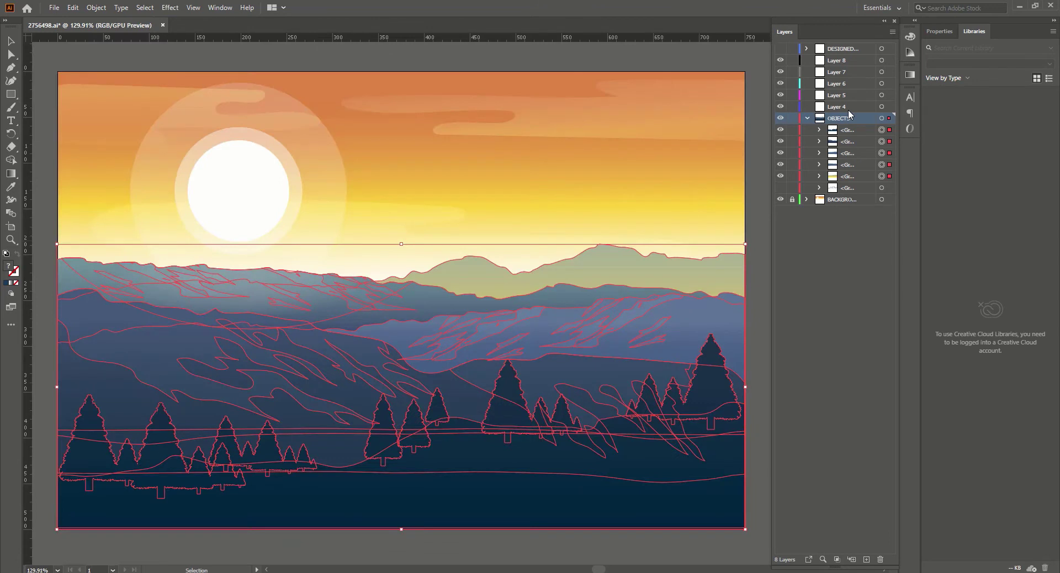
pyautogui.hotkey('ctrl', 'y')
pyautogui.hotkey('ctrl', 'y')
pyautogui.hotkey('ctrl', 'y')
pyautogui.hotkey('ctrl', 'y')
# - Move the top mountain group out of OBJECTS into Layer 8
pyautogui.doubleClick(847, 188)
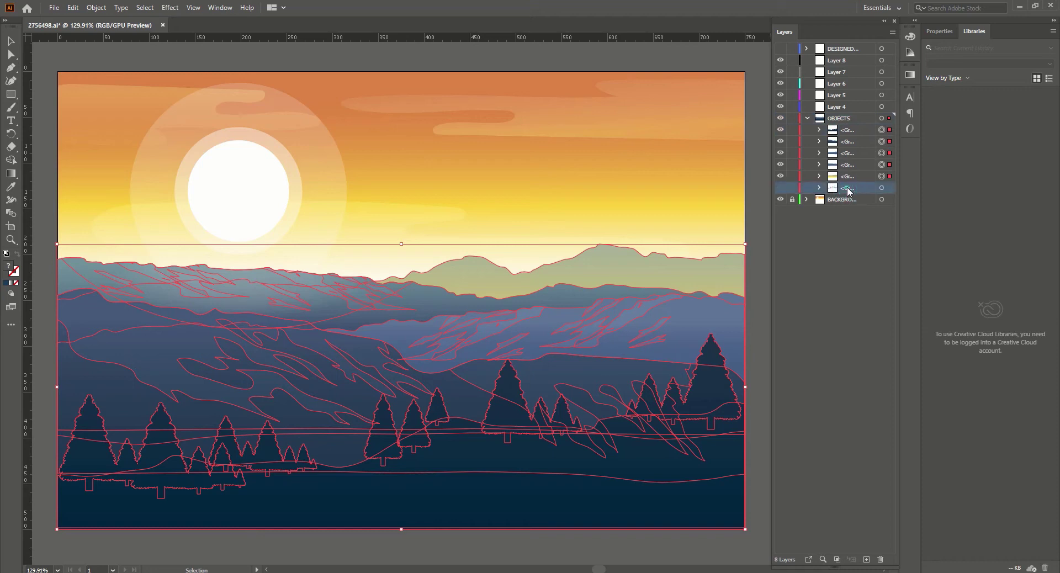
pyautogui.press('Escape')
pyautogui.moveTo(837, 133); pyautogui.dragTo(843, 60)
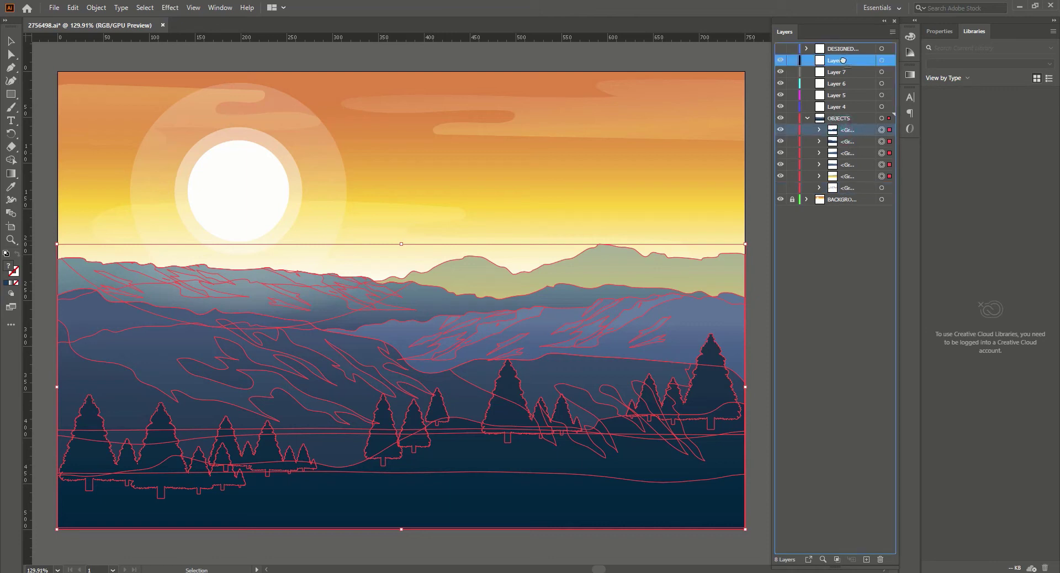
pyautogui.moveTo(843, 60); pyautogui.dragTo(848, 133)
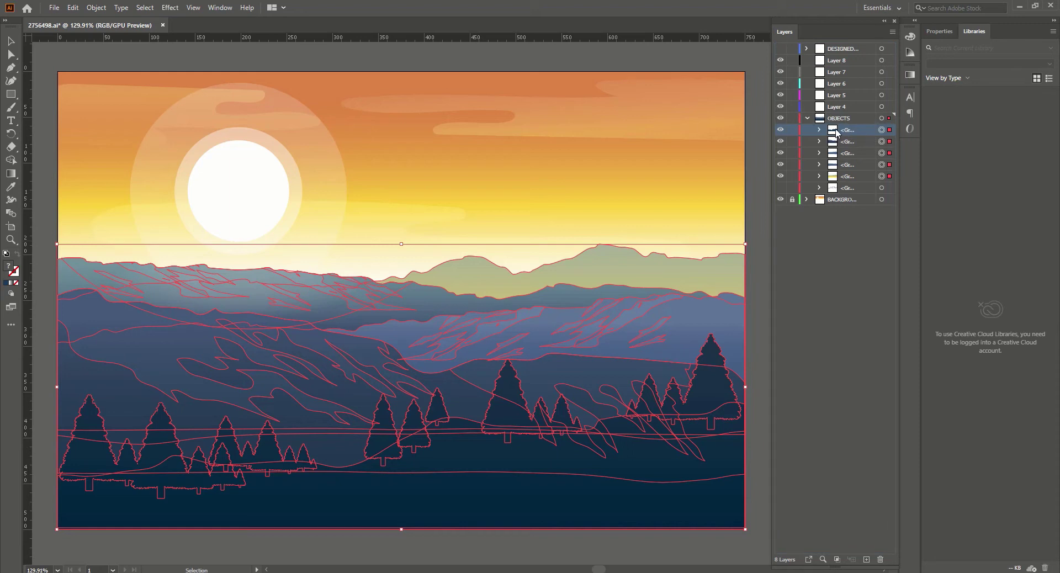
pyautogui.keyDown('shift'); pyautogui.click(844, 141); pyautogui.keyUp('shift')
pyautogui.keyDown('shift'); pyautogui.click(845, 152); pyautogui.keyUp('shift')
pyautogui.keyDown('shift'); pyautogui.click(844, 165); pyautogui.keyUp('shift')
pyautogui.keyDown('shift'); pyautogui.click(845, 176); pyautogui.keyUp('shift')
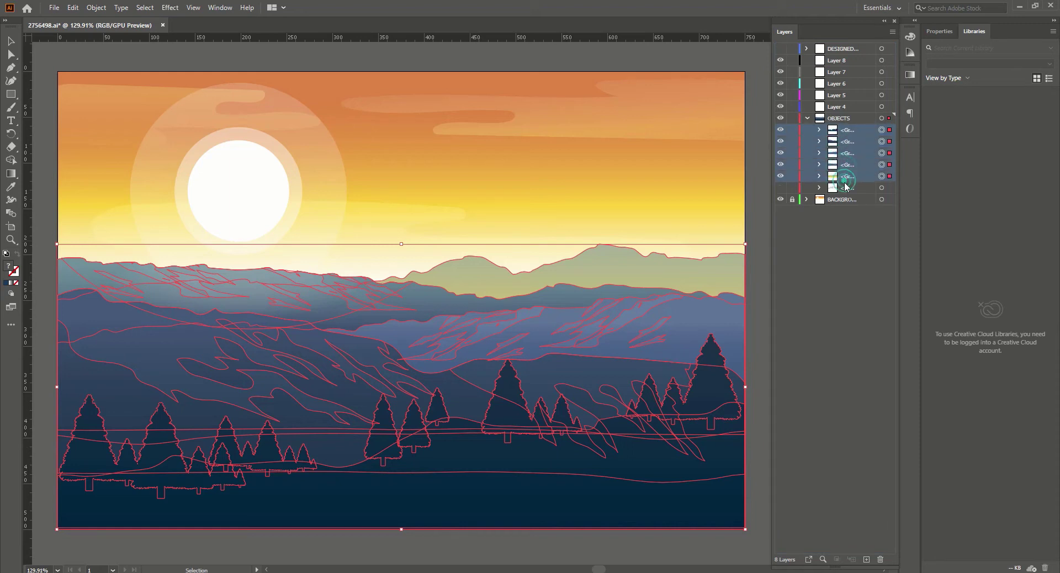
pyautogui.keyDown('shift'); pyautogui.click(845, 188); pyautogui.keyUp('shift')
pyautogui.moveTo(844, 187); pyautogui.dragTo(843, 116)
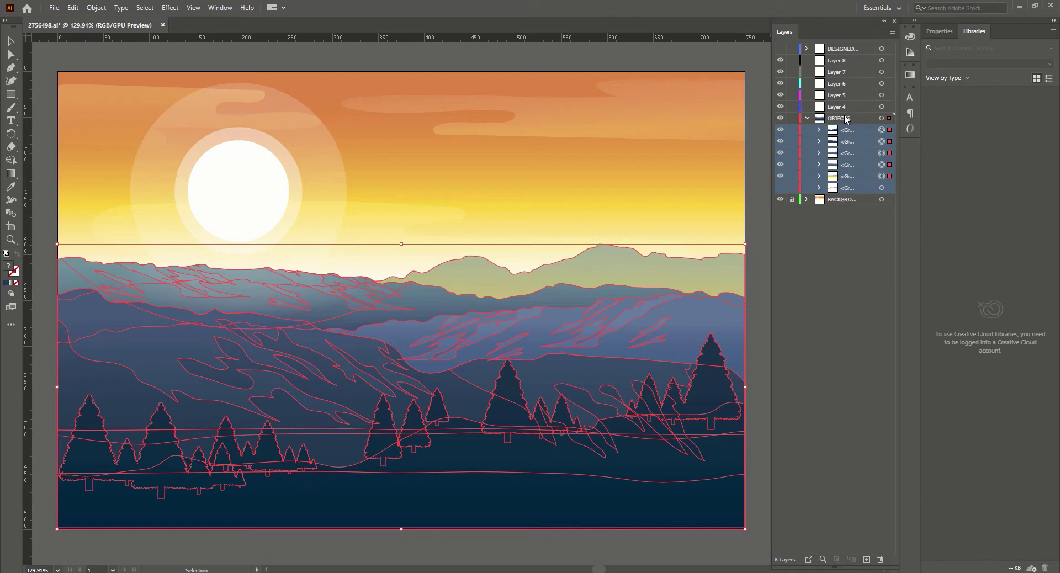
pyautogui.moveTo(853, 135)
pyautogui.mouseDown()
pyautogui.moveTo(840, 62)
pyautogui.moveTo(842, 76)
pyautogui.mouseUp()
pyautogui.click(841, 73)
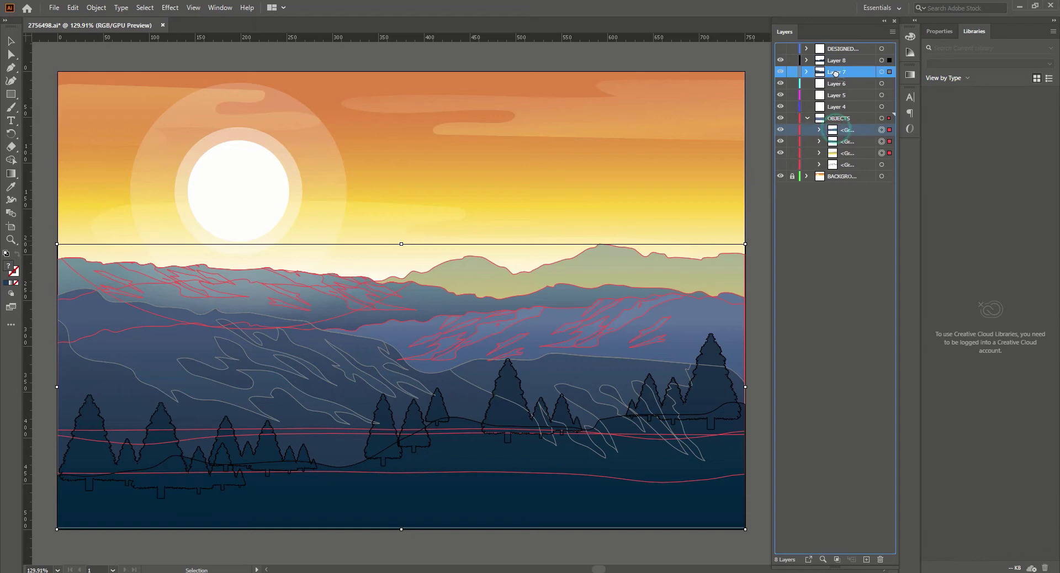
# - Move the next two mountain groups into Layer 6 and Layer 5
pyautogui.moveTo(838, 132); pyautogui.dragTo(836, 84)
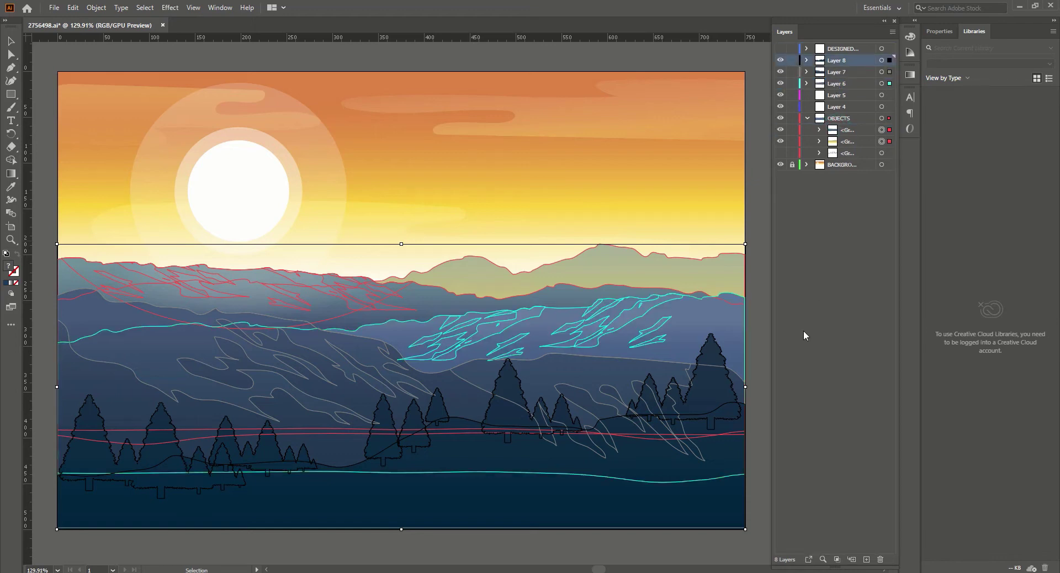
pyautogui.click(881, 129)
pyautogui.click(860, 249)
pyautogui.moveTo(838, 132); pyautogui.dragTo(837, 95)
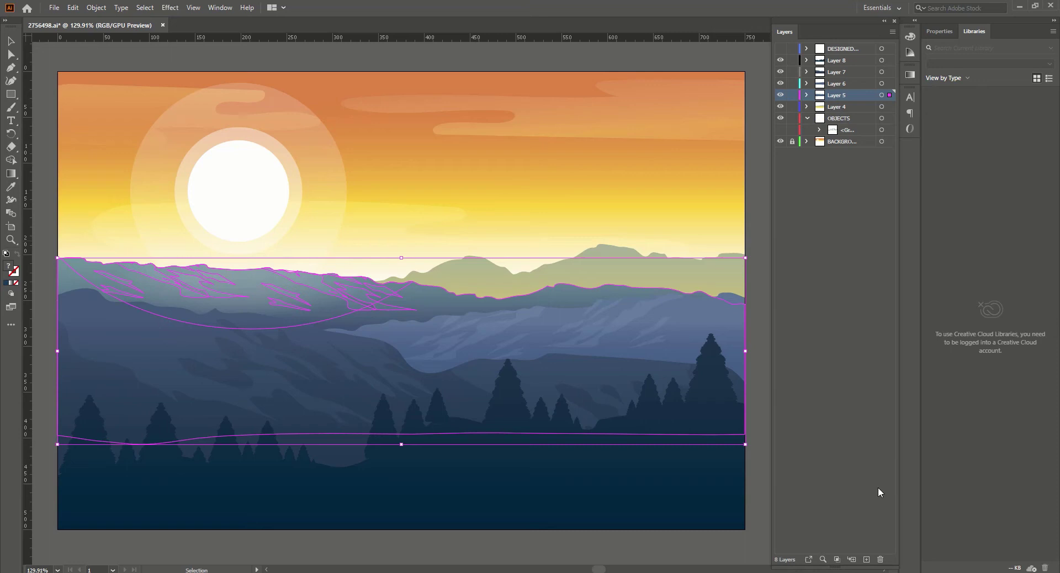
pyautogui.click(833, 118)
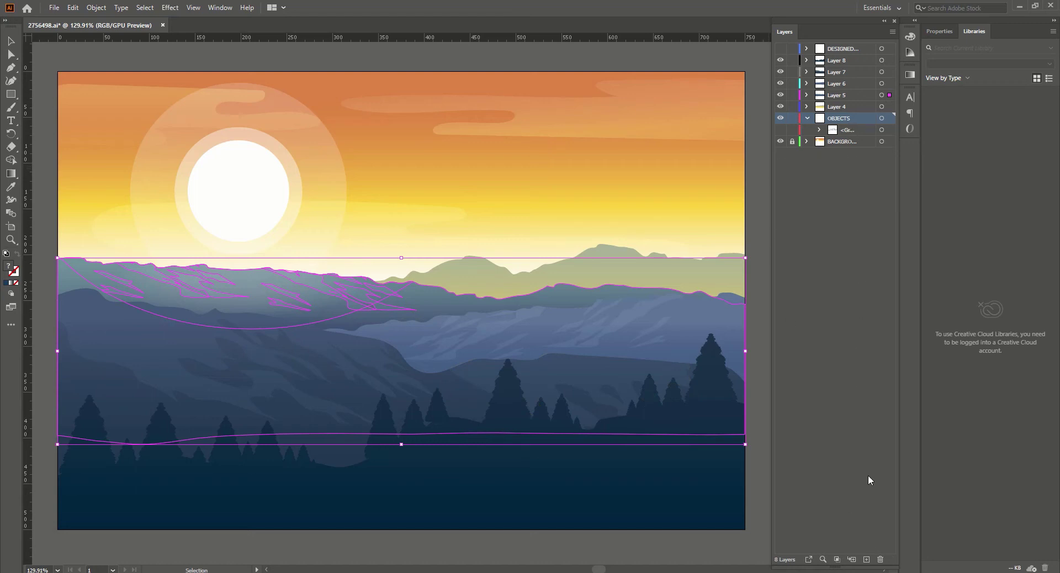
# - Put the remaining group on a new Layer 9 and delete the empty OBJECTS layer
pyautogui.click(867, 559)
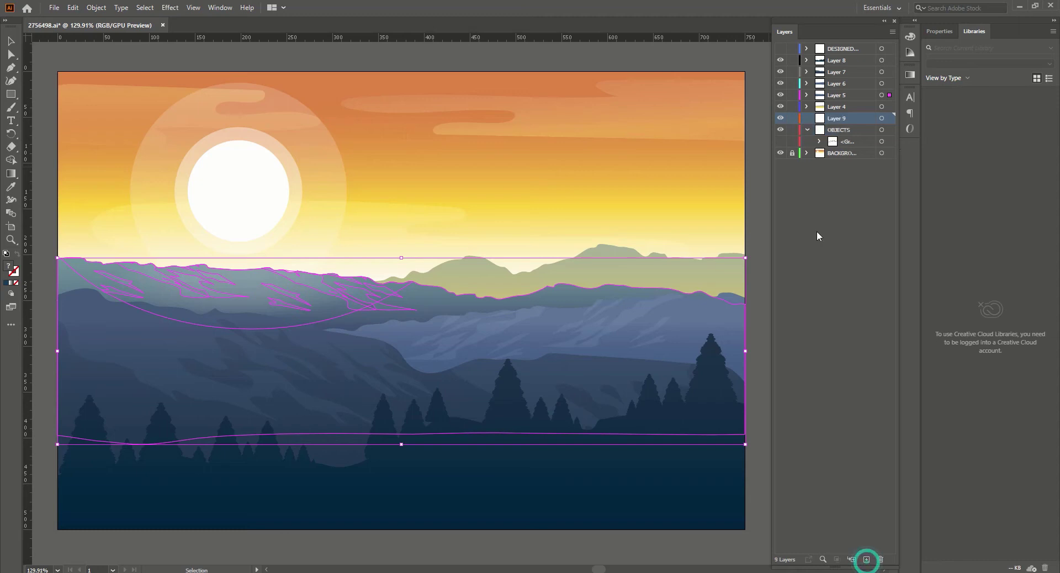
pyautogui.moveTo(835, 148); pyautogui.dragTo(834, 118)
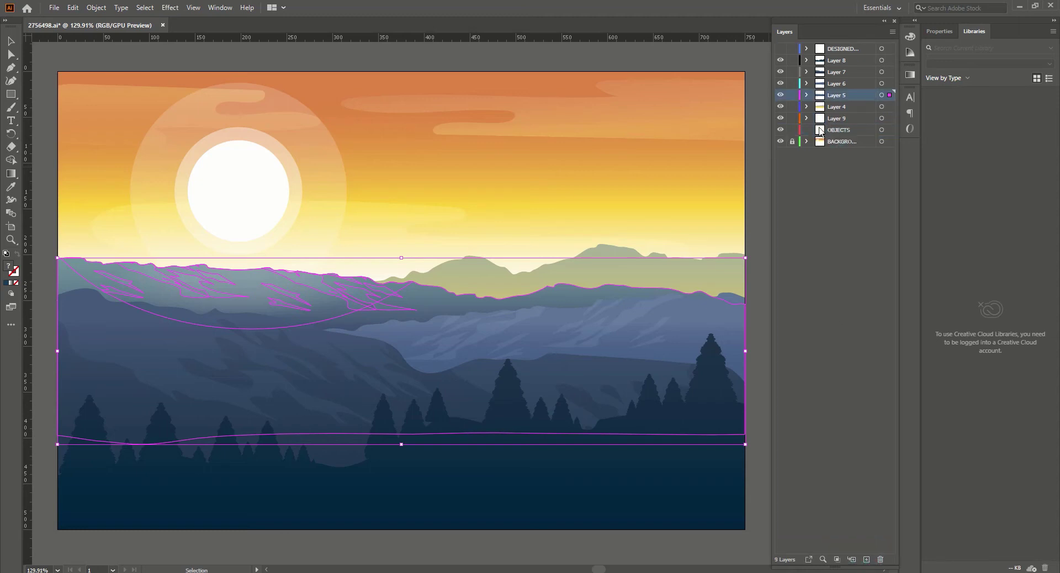
pyautogui.click(822, 131)
pyautogui.click(880, 559)
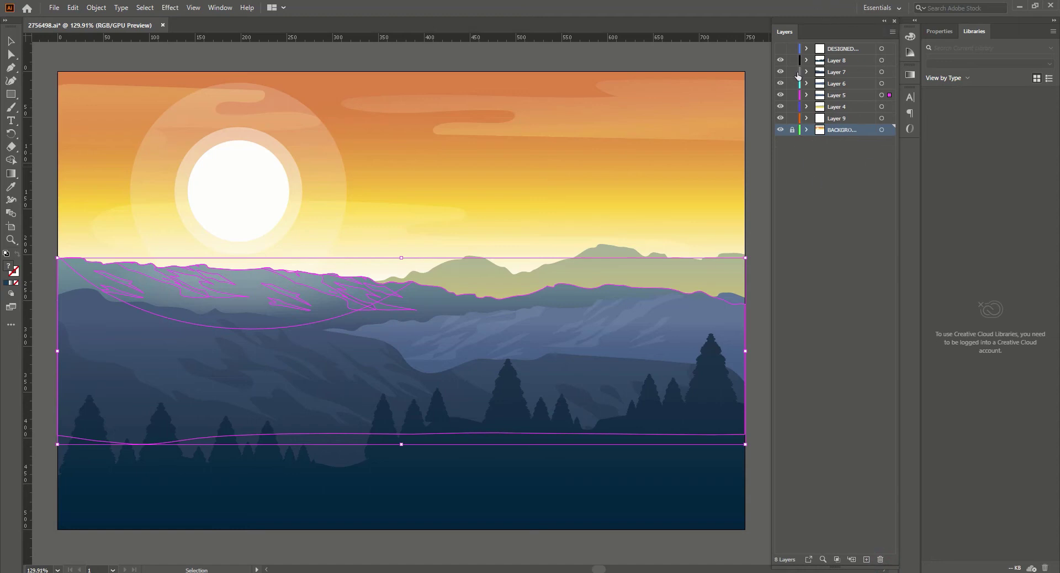
# - Delete the DESIGNED BY FREEPIK layer along with its artwork
pyautogui.click(848, 50)
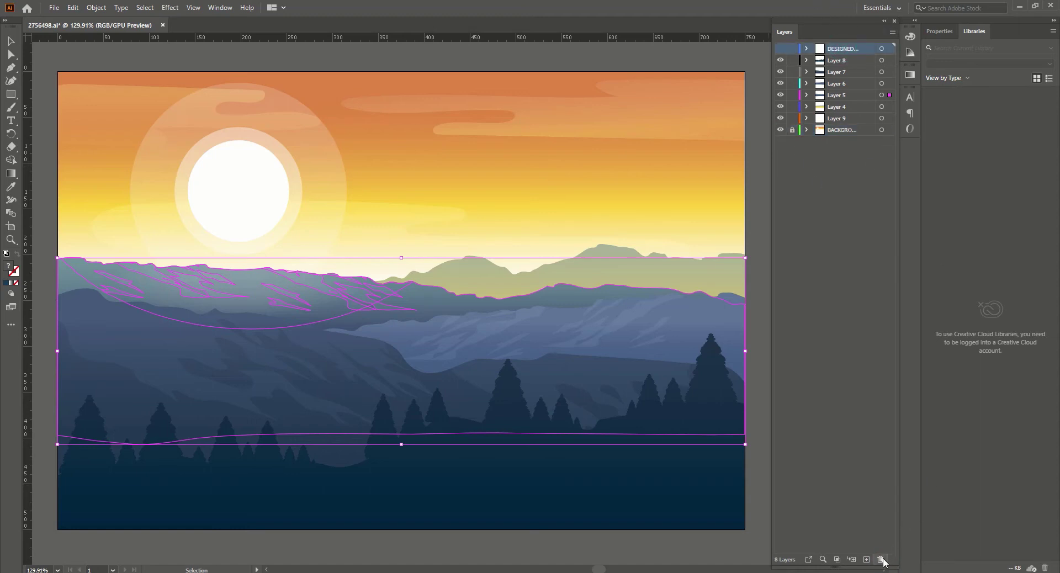
pyautogui.click(881, 559)
pyautogui.click(597, 309)
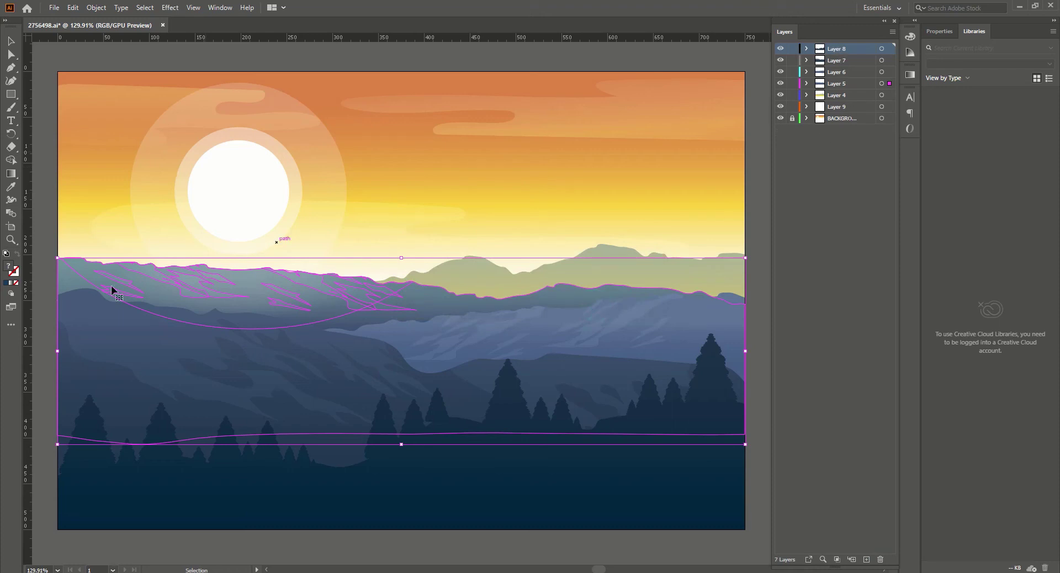
pyautogui.click(53, 8)
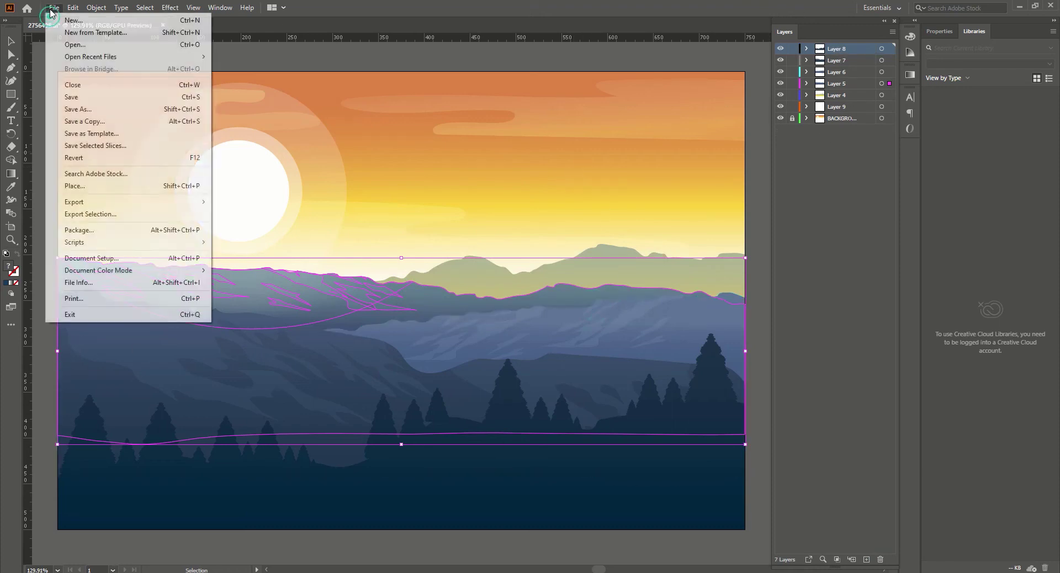
pyautogui.press('Escape')
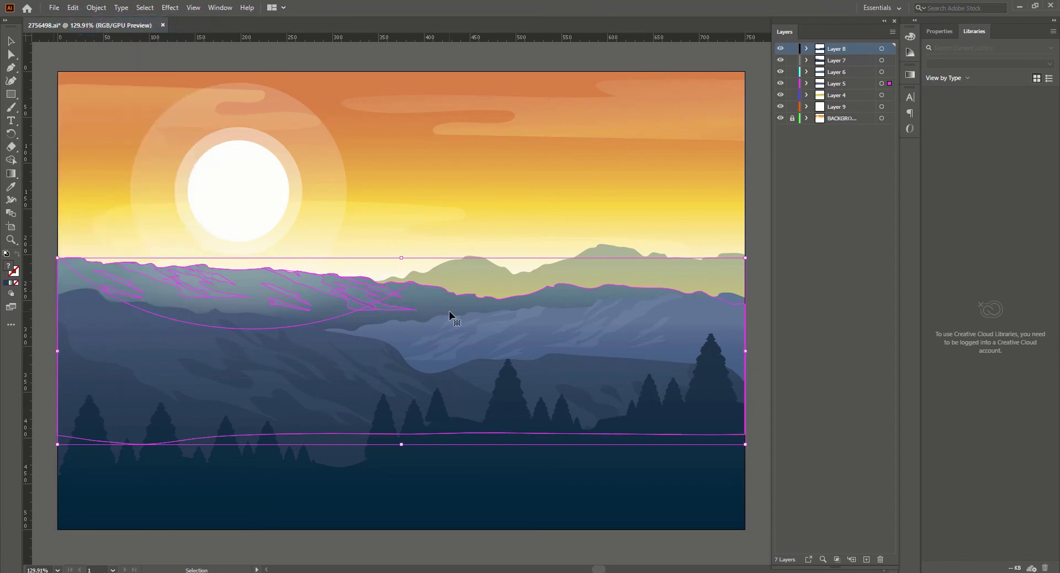
# - Create a blank 1920 × 1280 px document, Untitled-2, using the custom preset
pyautogui.hotkey('ctrl', 'n')
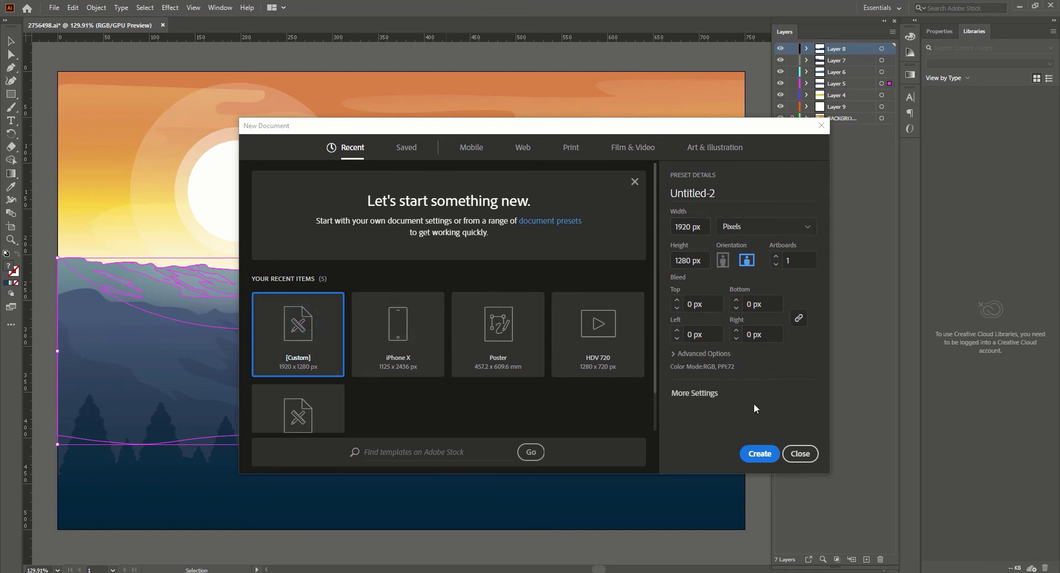
pyautogui.click(756, 453)
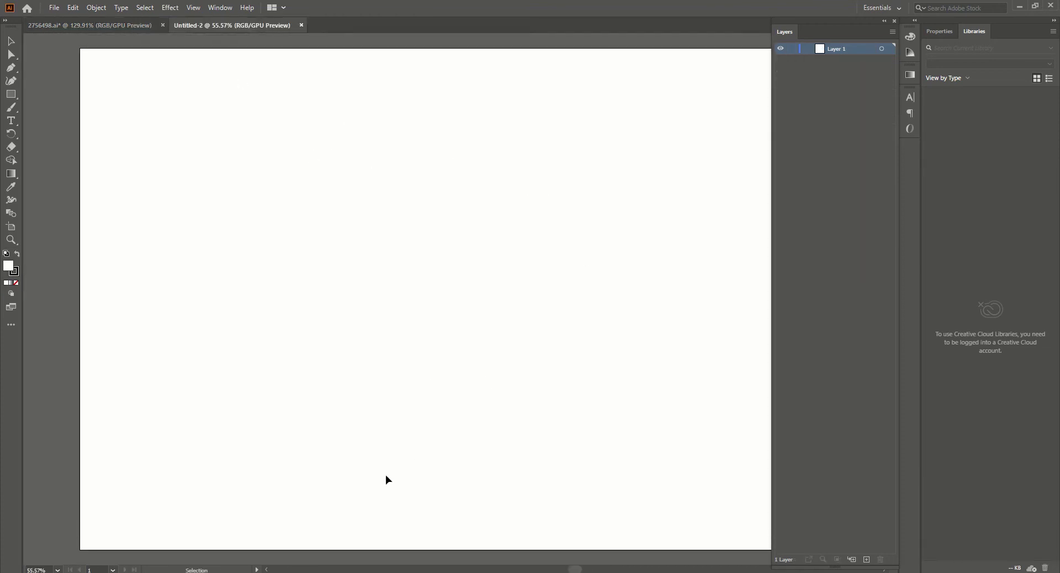
pyautogui.keyDown('alt'); pyautogui.scroll(-3, 429, 424); pyautogui.keyUp('alt')
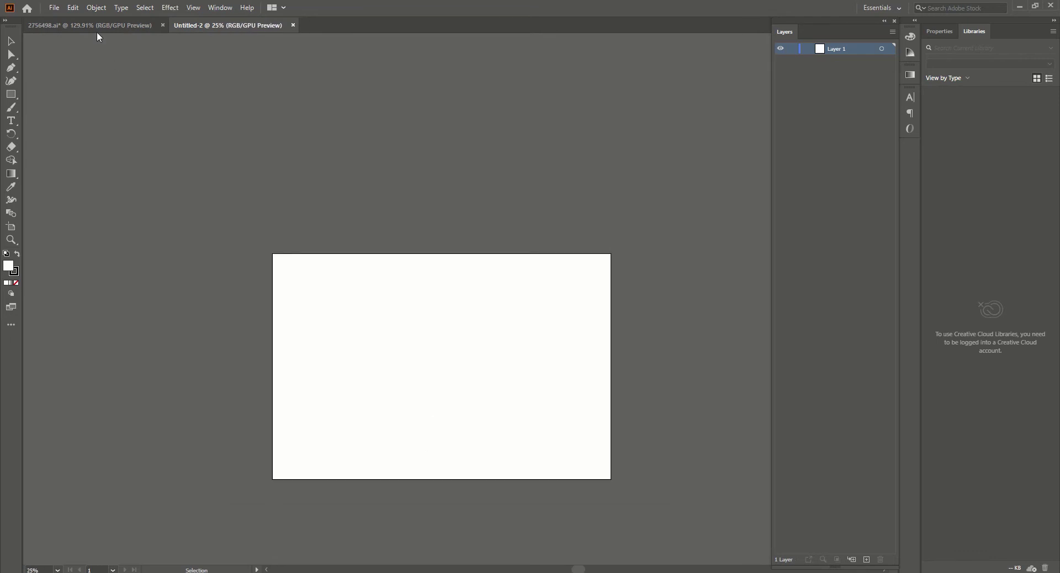
# - Back in the landscape file, select the artwork on Layers 8 through 4
pyautogui.click(83, 26)
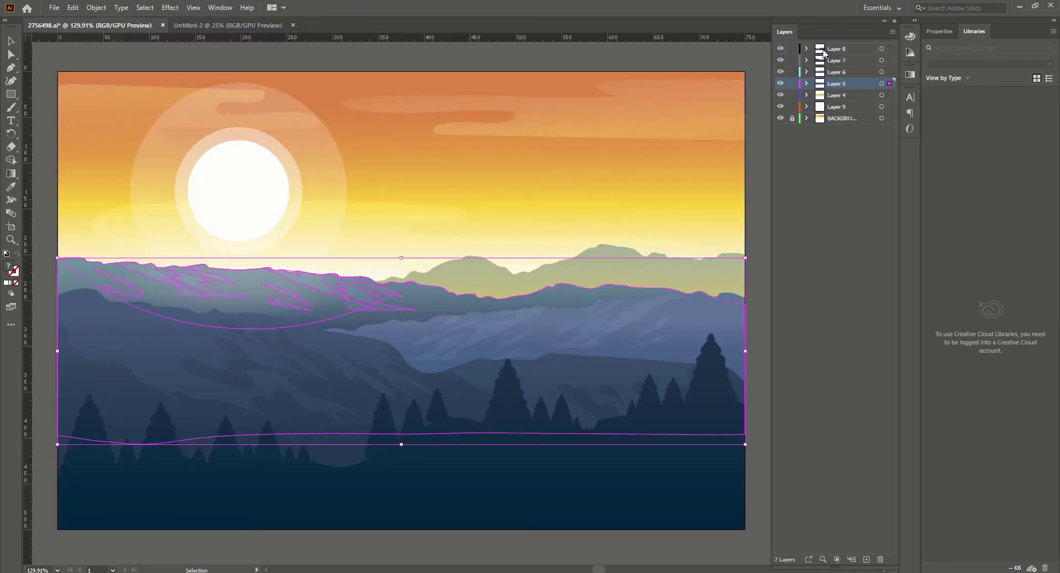
pyautogui.click(882, 49)
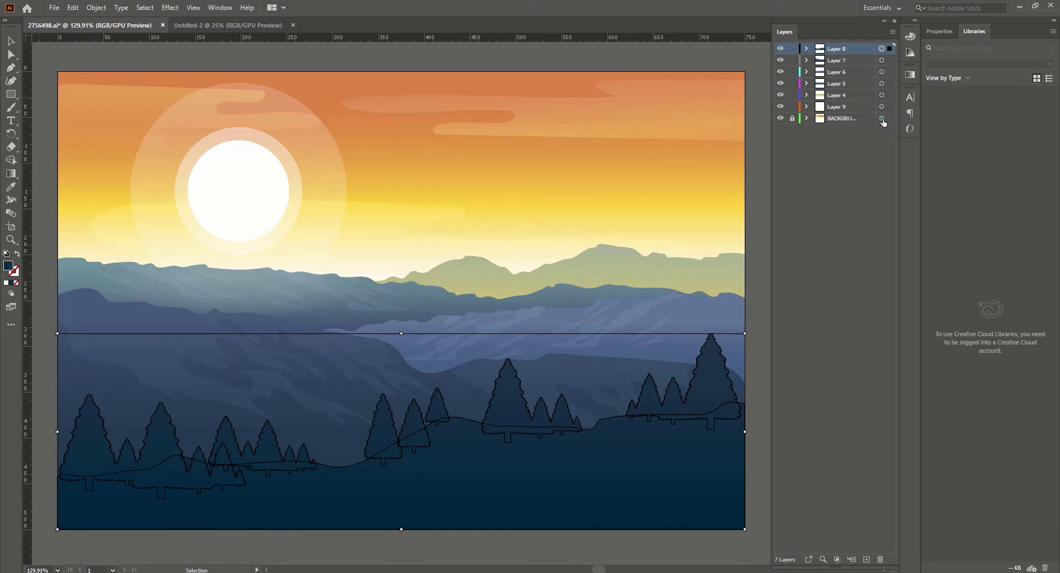
pyautogui.keyDown('shift'); pyautogui.click(881, 60); pyautogui.keyUp('shift')
pyautogui.keyDown('shift'); pyautogui.click(882, 72); pyautogui.keyUp('shift')
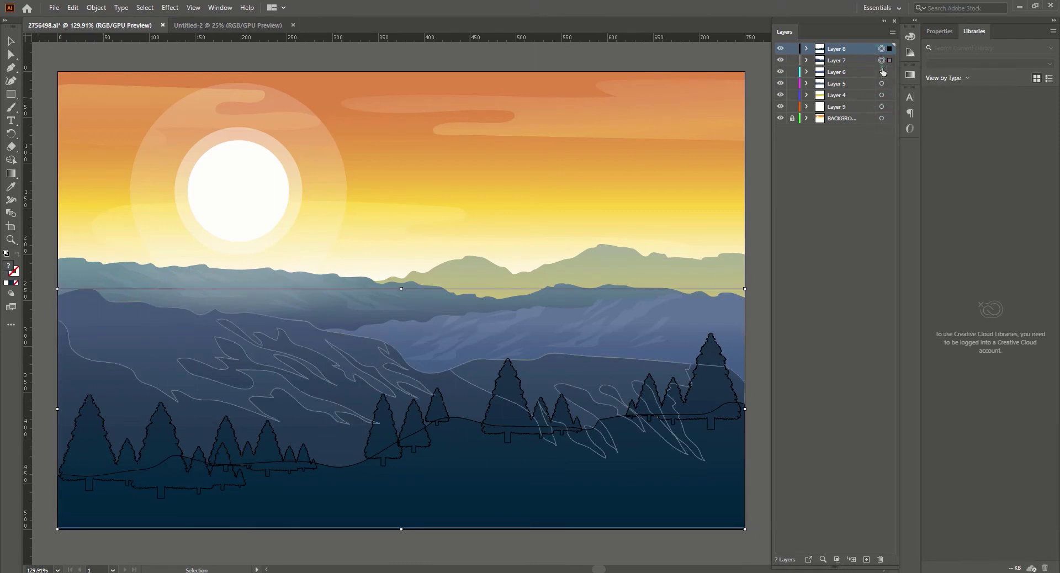
pyautogui.keyDown('shift'); pyautogui.click(882, 84); pyautogui.keyUp('shift')
pyautogui.keyDown('shift'); pyautogui.click(882, 95); pyautogui.keyUp('shift')
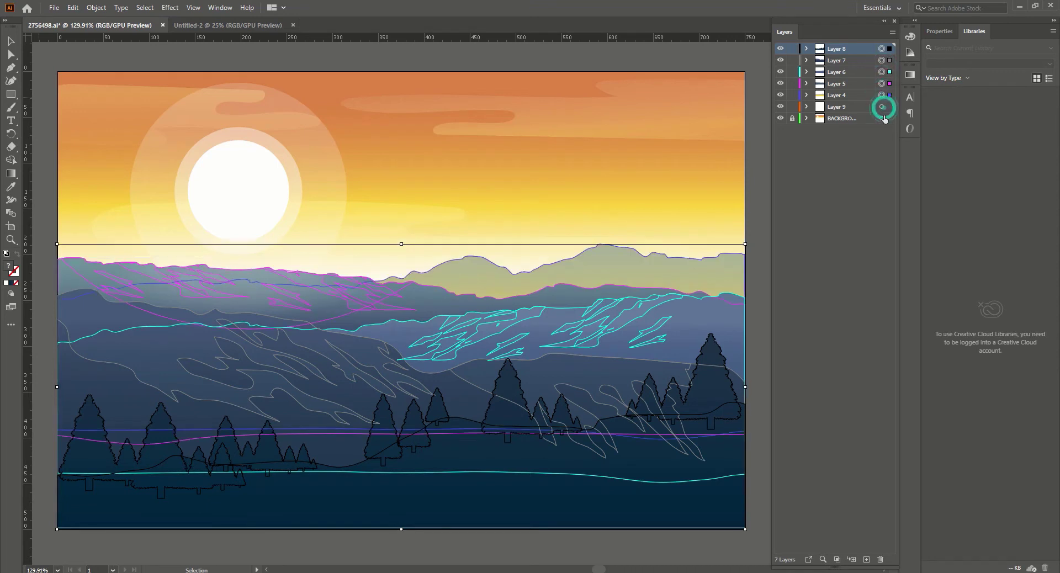
pyautogui.keyDown('shift'); pyautogui.click(882, 109); pyautogui.keyUp('shift')
pyautogui.keyDown('shift'); pyautogui.click(880, 106); pyautogui.keyUp('shift')
pyautogui.click(881, 107)
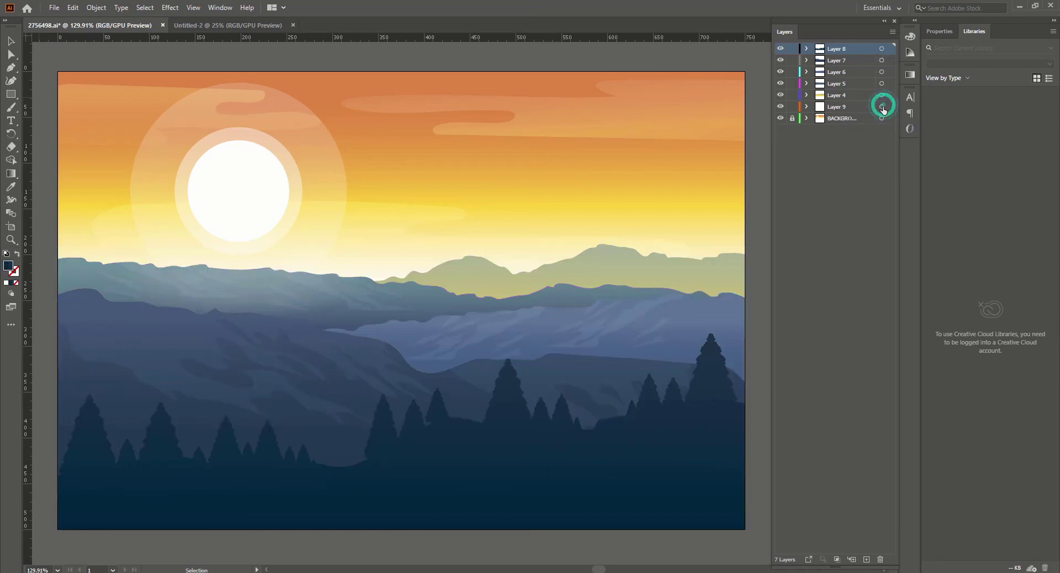
pyautogui.click(881, 48)
pyautogui.keyDown('shift'); pyautogui.click(881, 60); pyautogui.keyUp('shift')
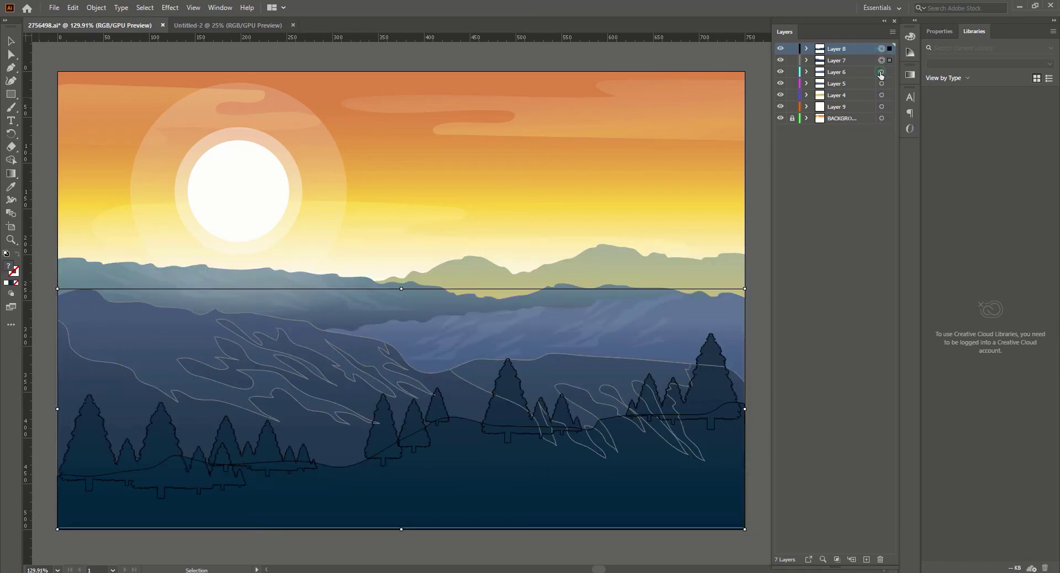
pyautogui.keyDown('shift'); pyautogui.click(881, 72); pyautogui.keyUp('shift')
pyautogui.click(882, 83)
pyautogui.click(881, 48)
pyautogui.keyDown('shift'); pyautogui.click(881, 61); pyautogui.keyUp('shift')
pyautogui.keyDown('shift'); pyautogui.click(882, 71); pyautogui.keyUp('shift')
pyautogui.keyDown('shift'); pyautogui.click(881, 83); pyautogui.keyUp('shift')
pyautogui.keyDown('shift'); pyautogui.click(882, 95); pyautogui.keyUp('shift')
# - Unlock the BACKGROUND layer and add its artwork to the selection
pyautogui.keyDown('shift'); pyautogui.click(881, 110); pyautogui.keyUp('shift')
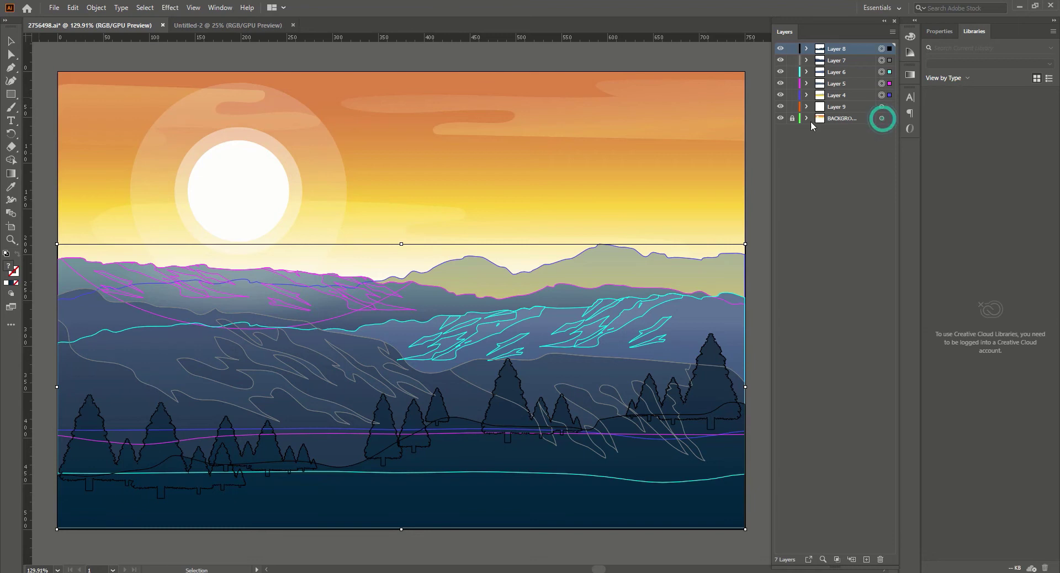
pyautogui.click(794, 106)
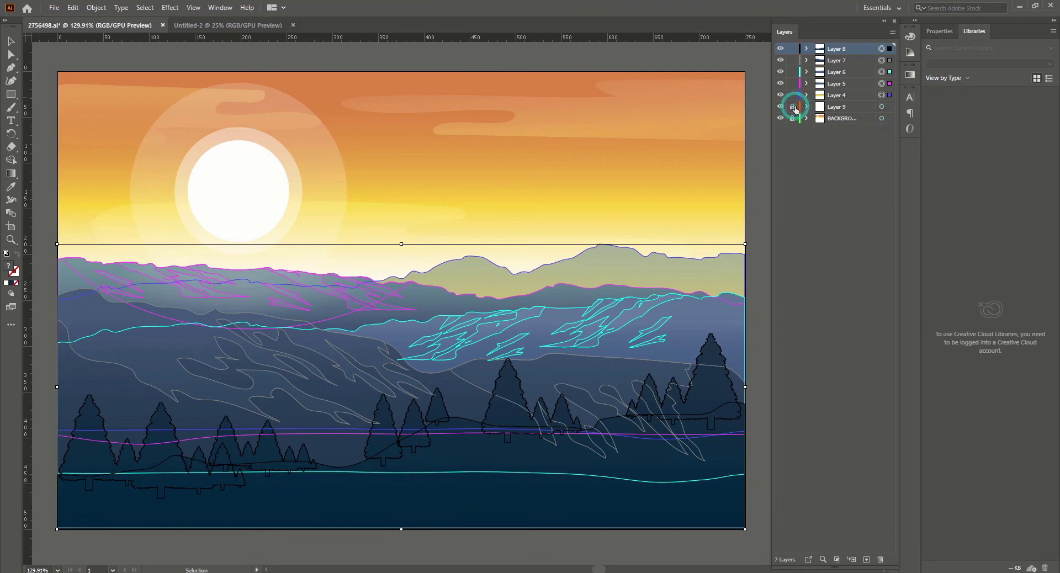
pyautogui.keyDown('shift'); pyautogui.click(882, 118); pyautogui.keyUp('shift')
pyautogui.click(779, 106)
pyautogui.click(779, 107)
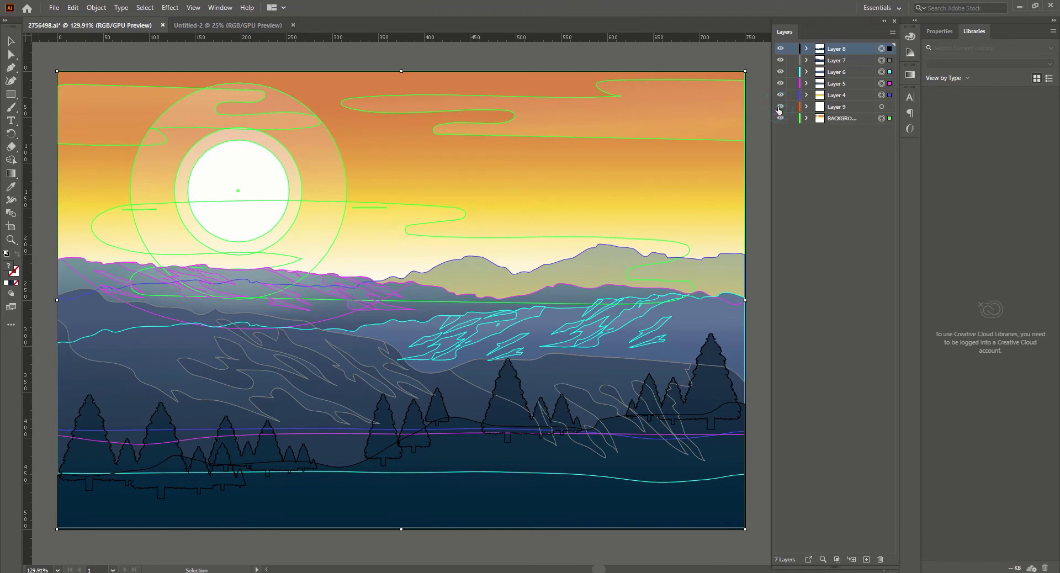
pyautogui.click(780, 107)
# - Make Layer 9's birds group visible and add it to the selection
pyautogui.click(805, 107)
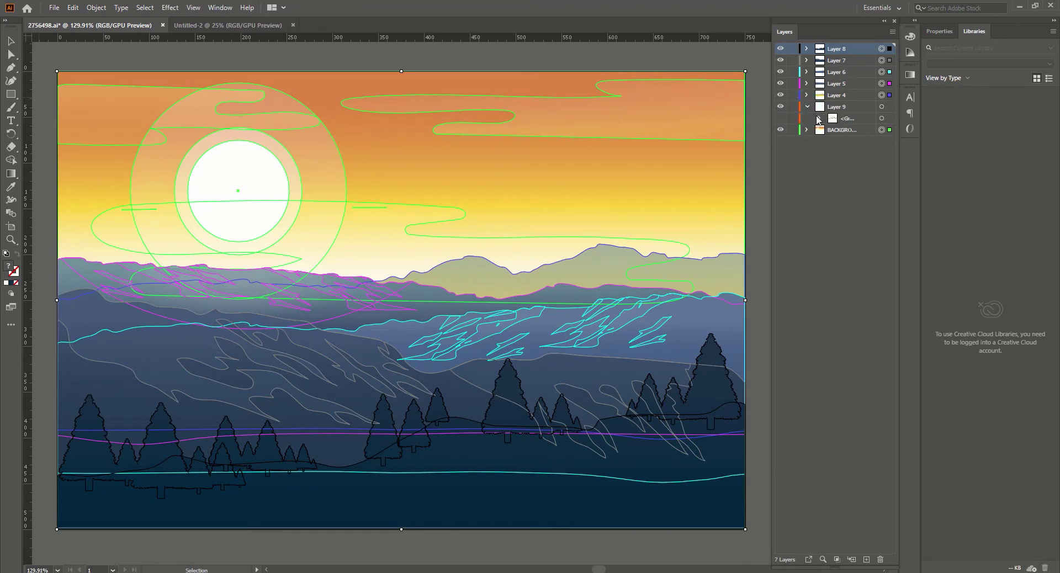
pyautogui.click(780, 118)
pyautogui.click(780, 106)
pyautogui.click(780, 107)
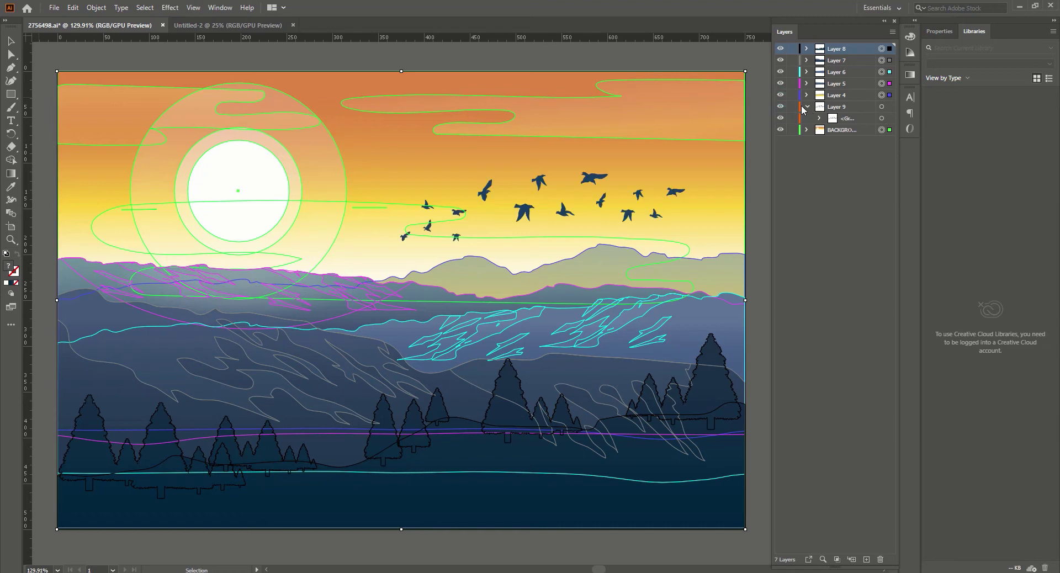
pyautogui.click(806, 107)
pyautogui.click(882, 108)
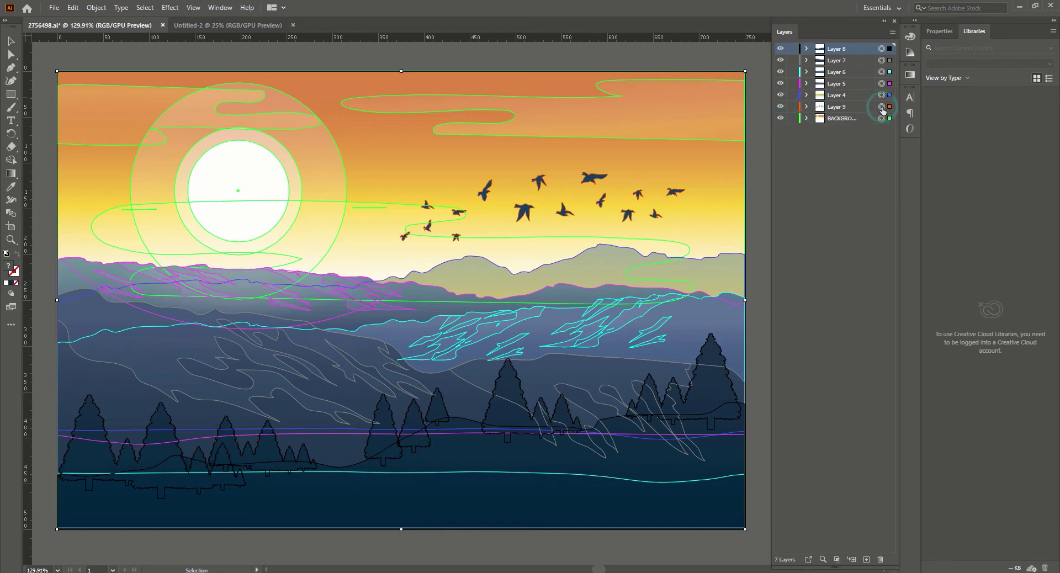
# - Select all seven layers, from Layer 8 down to the unlocked BACKGROUND
pyautogui.click(793, 119)
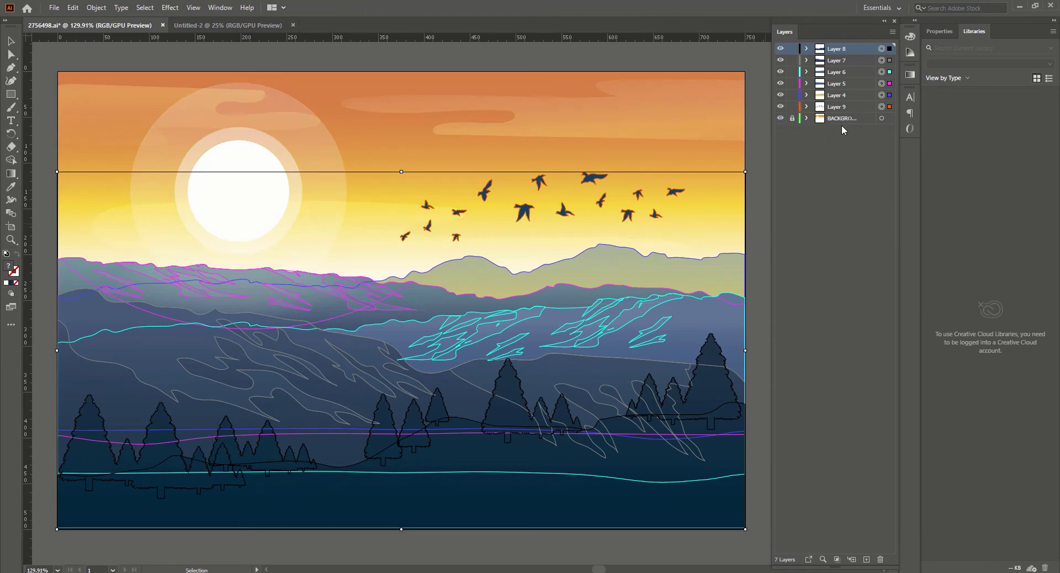
pyautogui.click(881, 120)
pyautogui.click(793, 118)
pyautogui.click(881, 120)
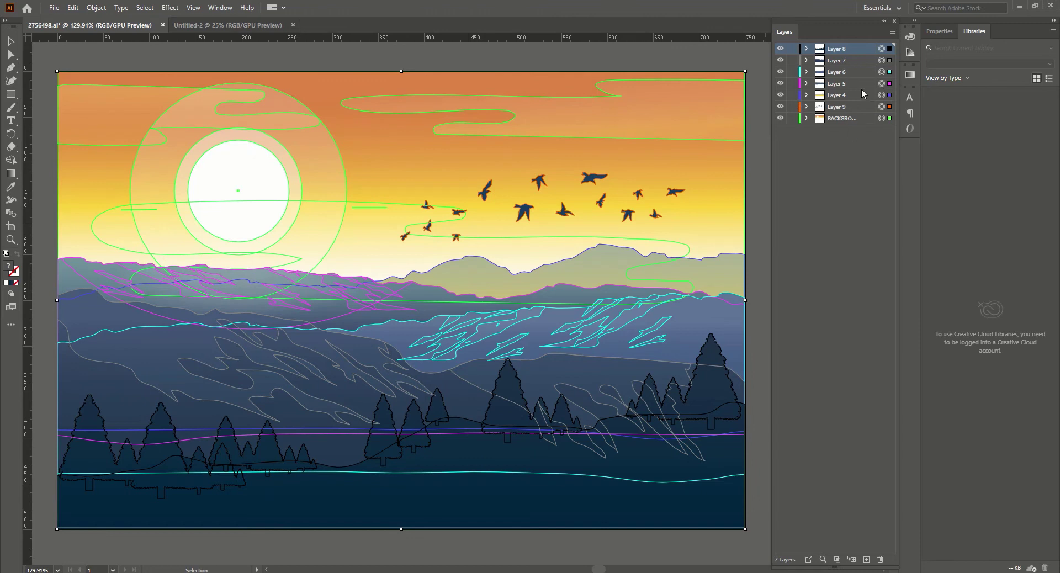
pyautogui.keyDown('shift'); pyautogui.click(845, 120); pyautogui.keyUp('shift')
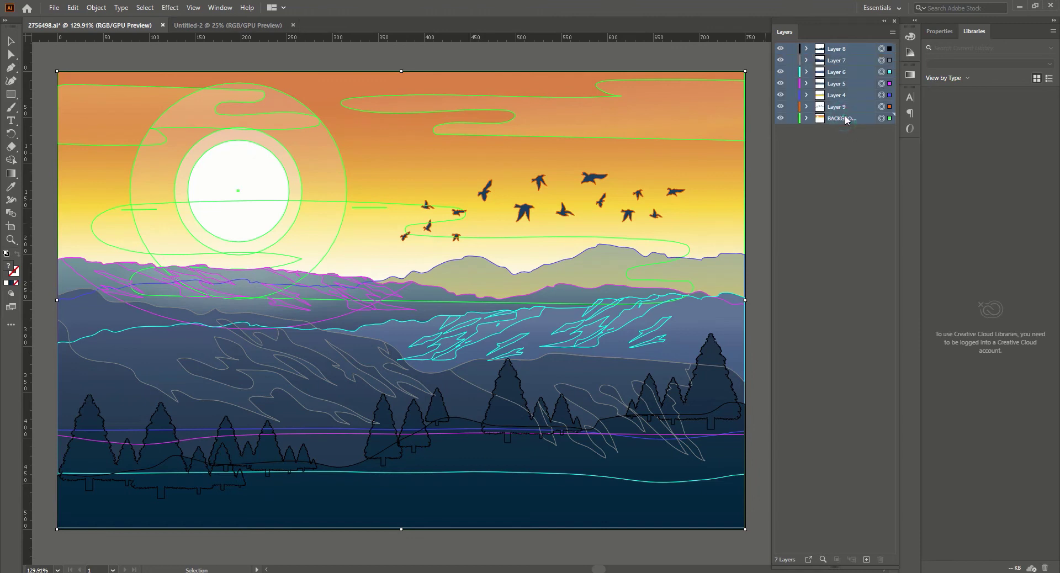
pyautogui.click(238, 25)
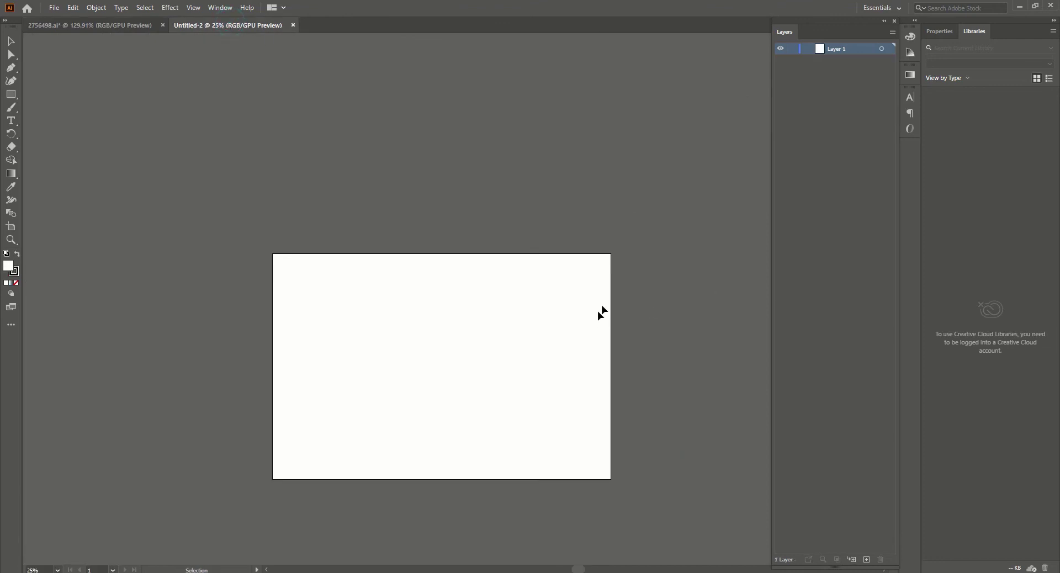
# - Paste the landscape onto the Untitled-2 artboard, enlarge it and align its left edge
pyautogui.click(824, 174)
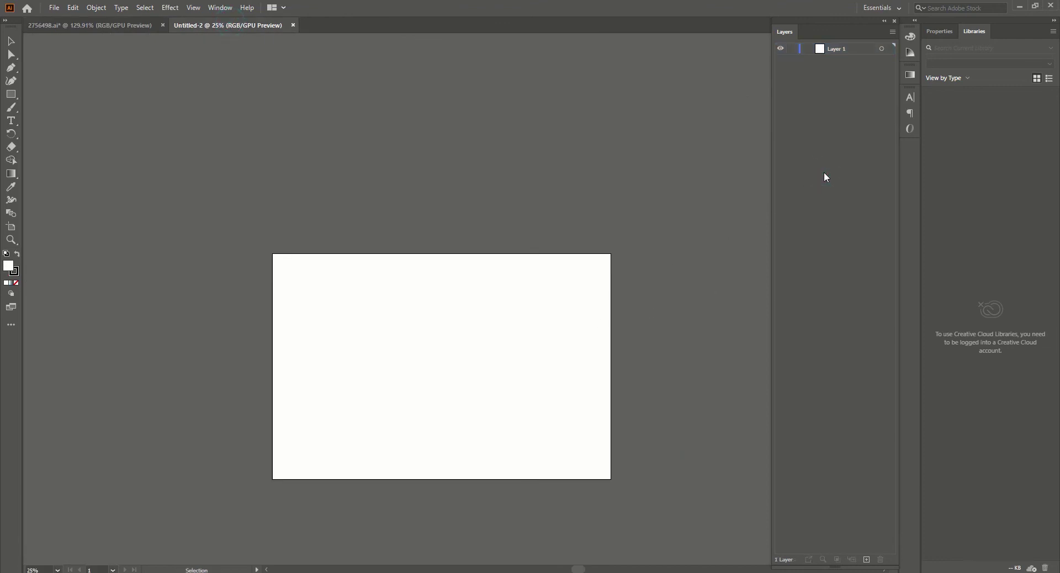
pyautogui.hotkey('ctrl', 'v')
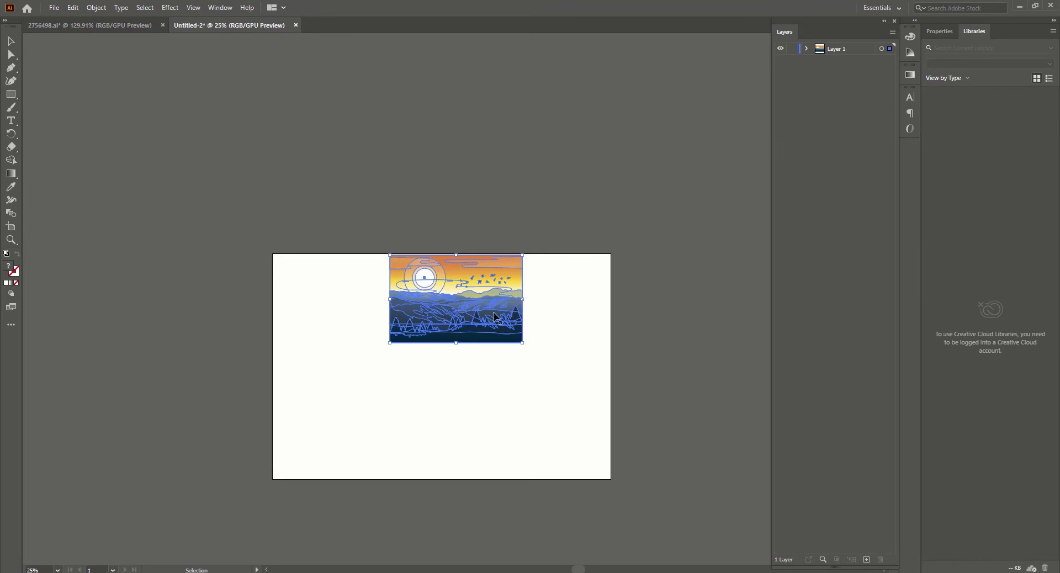
pyautogui.moveTo(522, 342)
pyautogui.mouseDown()
pyautogui.moveTo(727, 502)
pyautogui.moveTo(718, 491)
pyautogui.mouseUp()
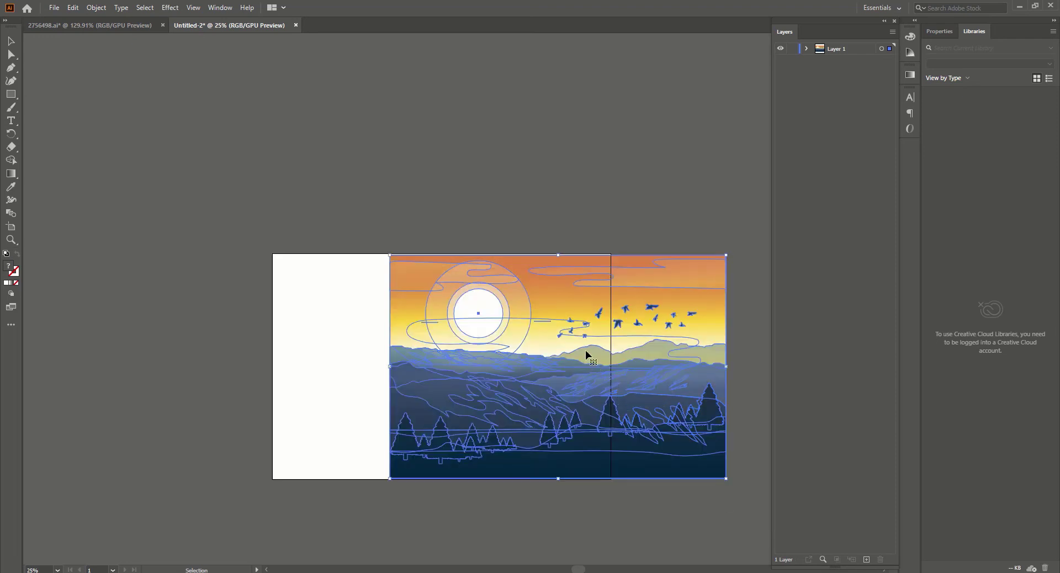
pyautogui.moveTo(586, 351); pyautogui.dragTo(470, 352)
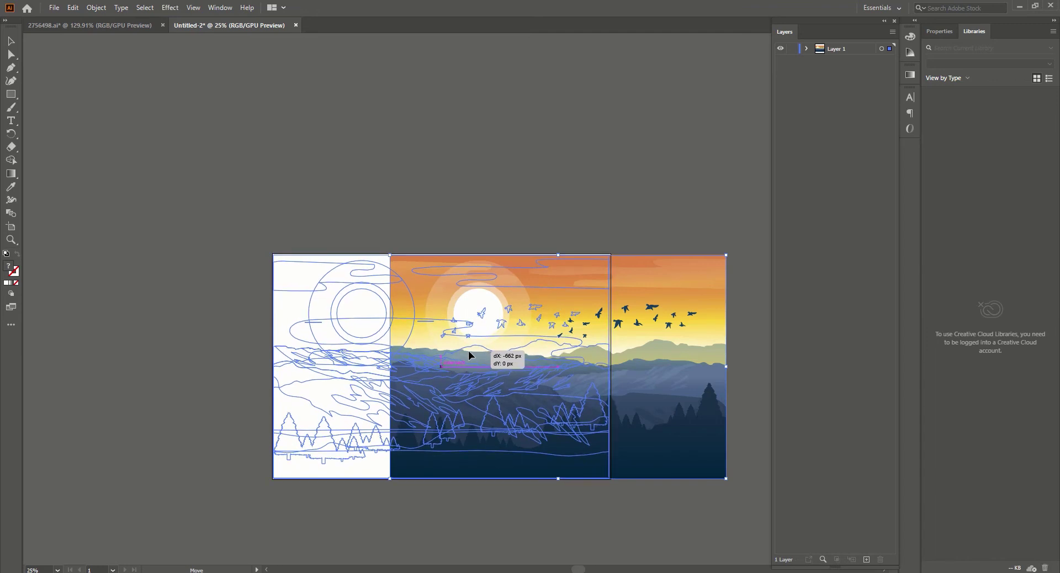
pyautogui.moveTo(469, 351); pyautogui.dragTo(471, 351)
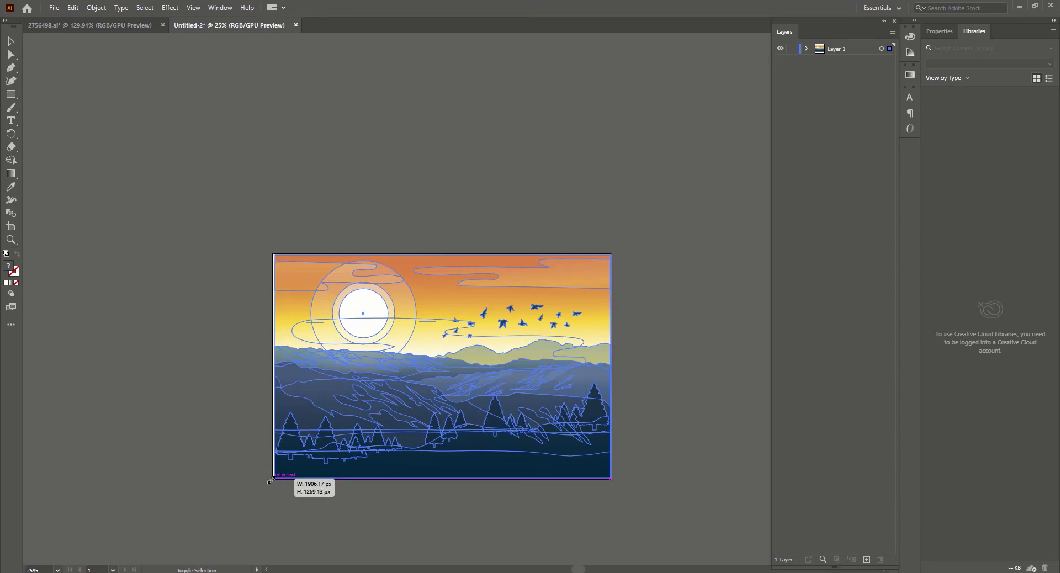
# - Fine-tune the landscape's position and scale until it covers the whole artboard
pyautogui.scroll(1, 486, 402)
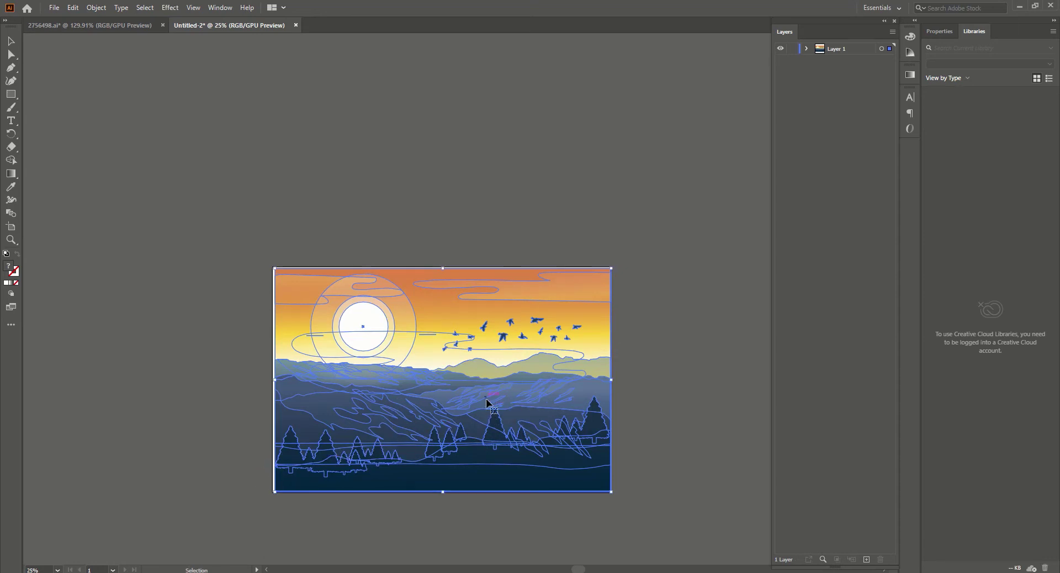
pyautogui.scroll(1, 486, 401)
pyautogui.scroll(1, 486, 401)
pyautogui.moveTo(508, 305); pyautogui.dragTo(500, 305)
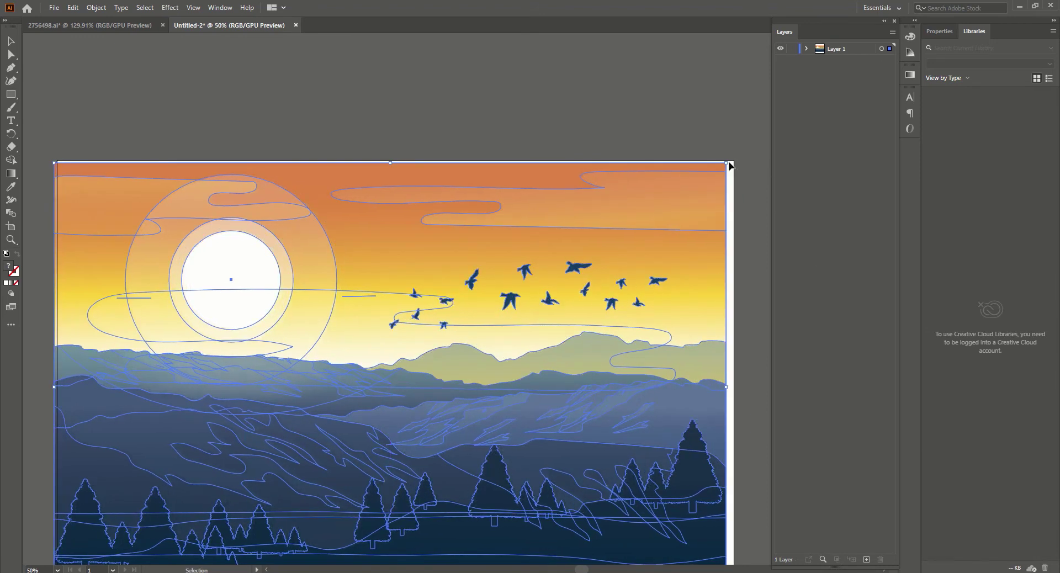
pyautogui.moveTo(726, 162); pyautogui.dragTo(731, 159)
pyautogui.moveTo(691, 191); pyautogui.dragTo(694, 191)
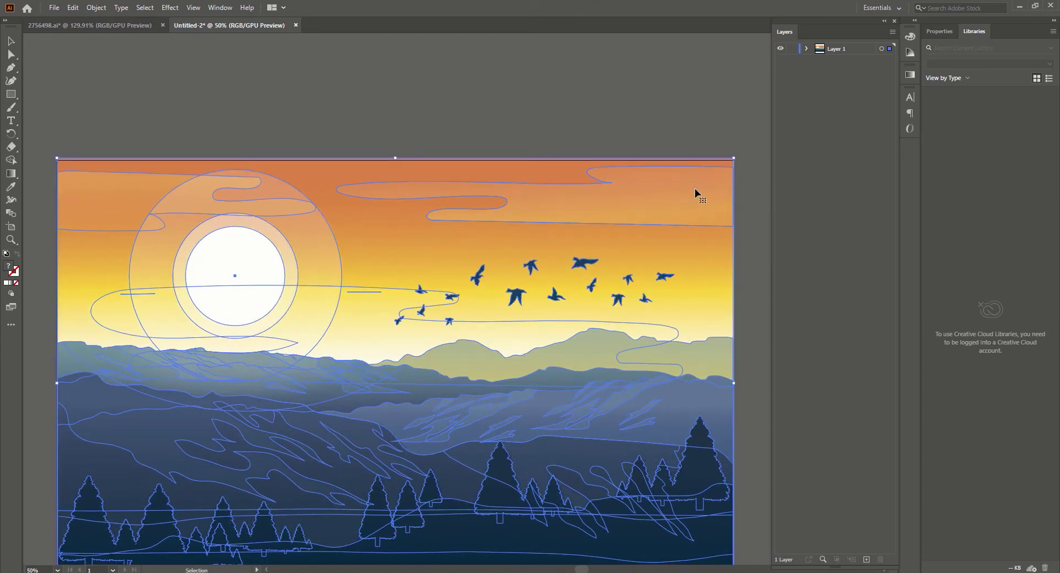
pyautogui.scroll(-3, 734, 237)
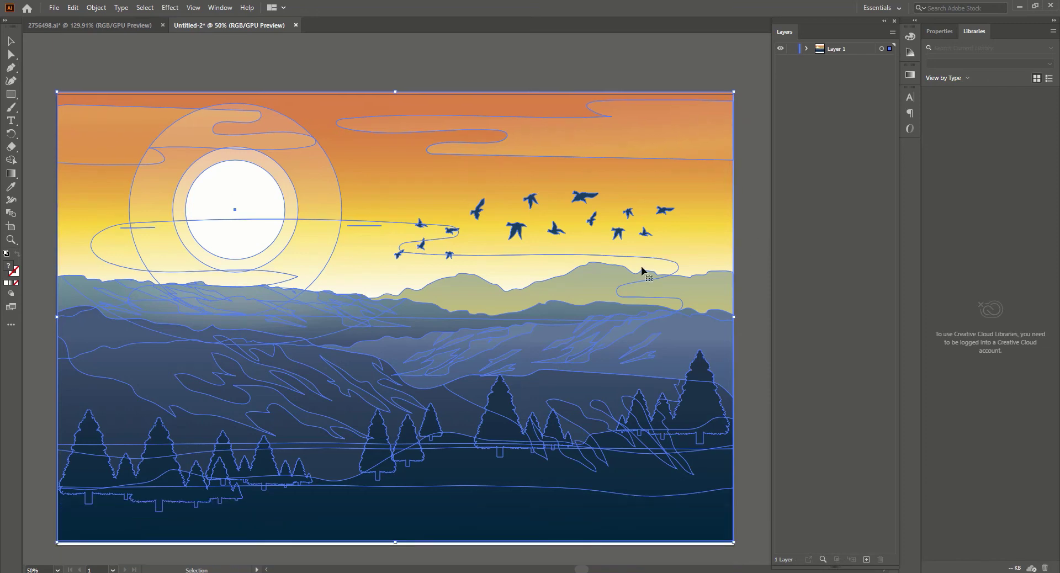
pyautogui.click(395, 515)
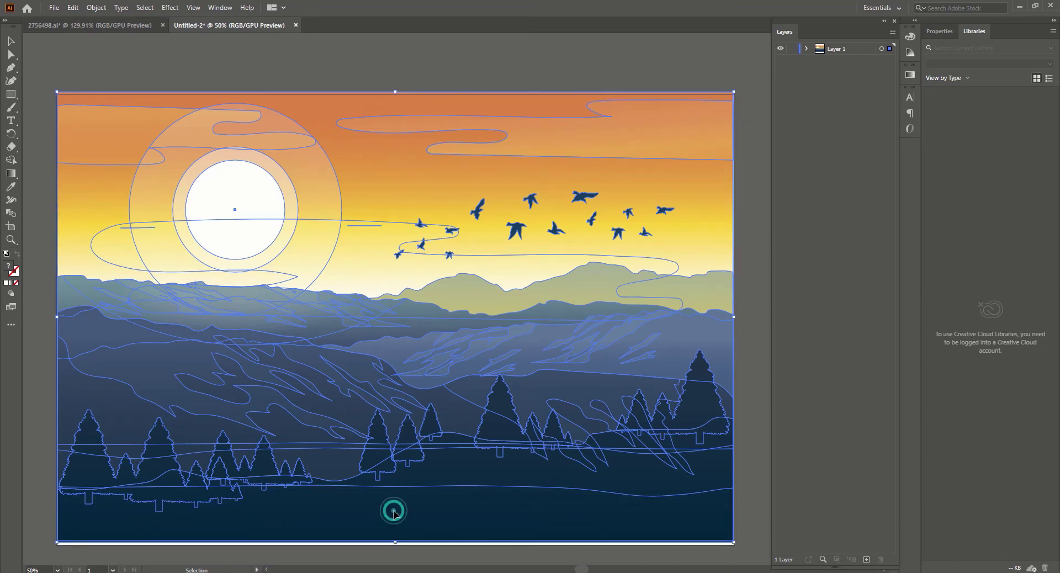
pyautogui.moveTo(394, 511); pyautogui.dragTo(395, 515)
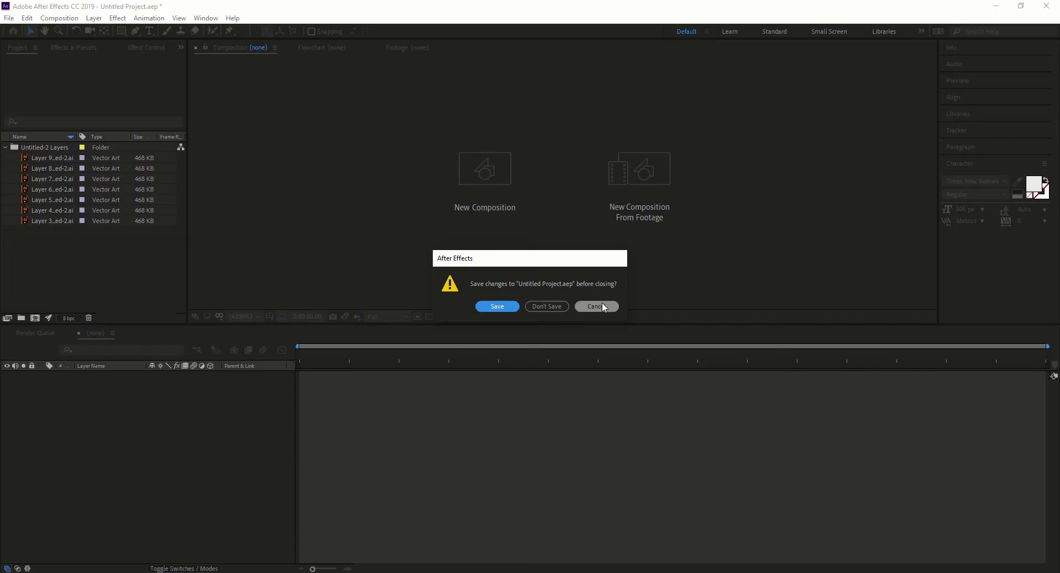
# - In After Effects, dismiss the warning and start a new composition from a file
pyautogui.click(601, 303)
pyautogui.click(633, 209)
pyautogui.scroll(-2, 572, 286)
# - Import Untitled-2.ai as a composition and add its landscape layers to the timeline
pyautogui.doubleClick(425, 300)
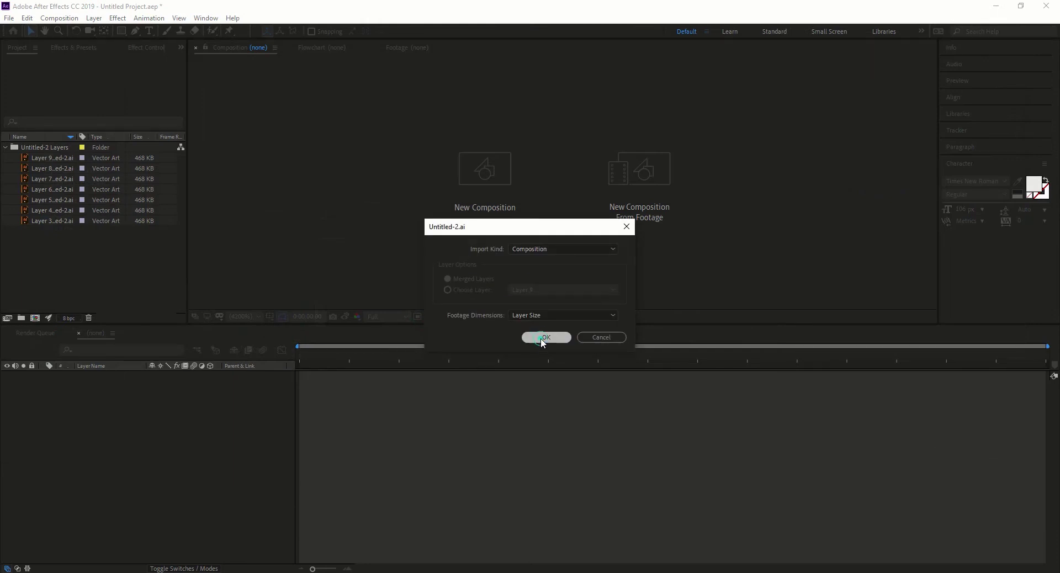
pyautogui.click(546, 338)
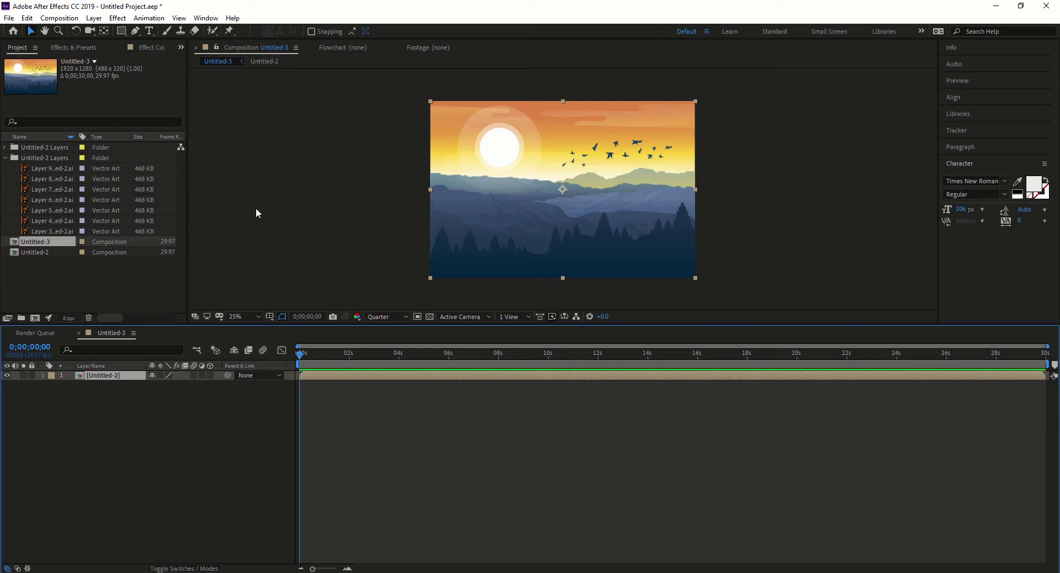
pyautogui.click(54, 231)
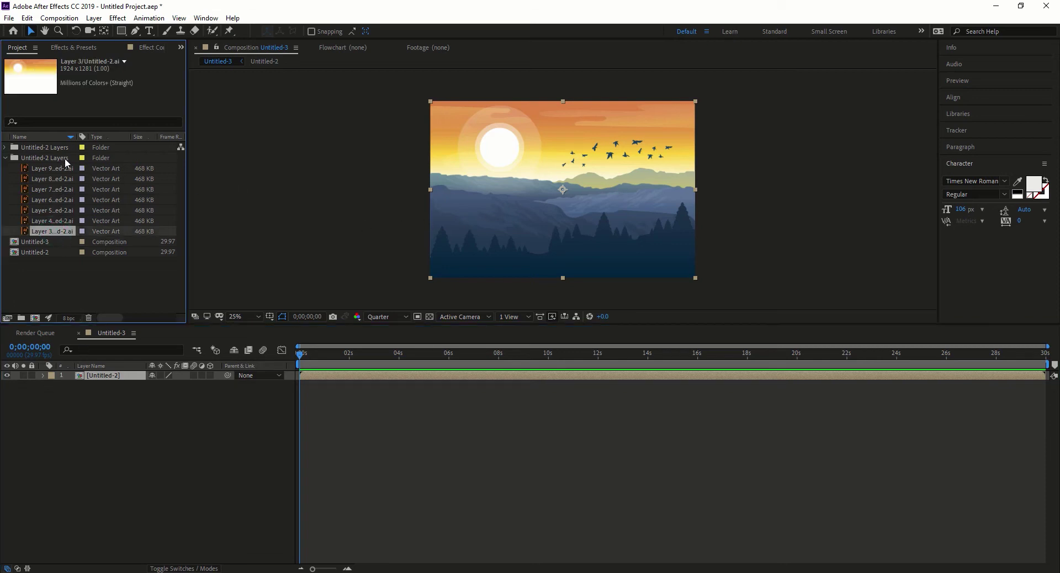
pyautogui.moveTo(65, 162); pyautogui.dragTo(116, 392)
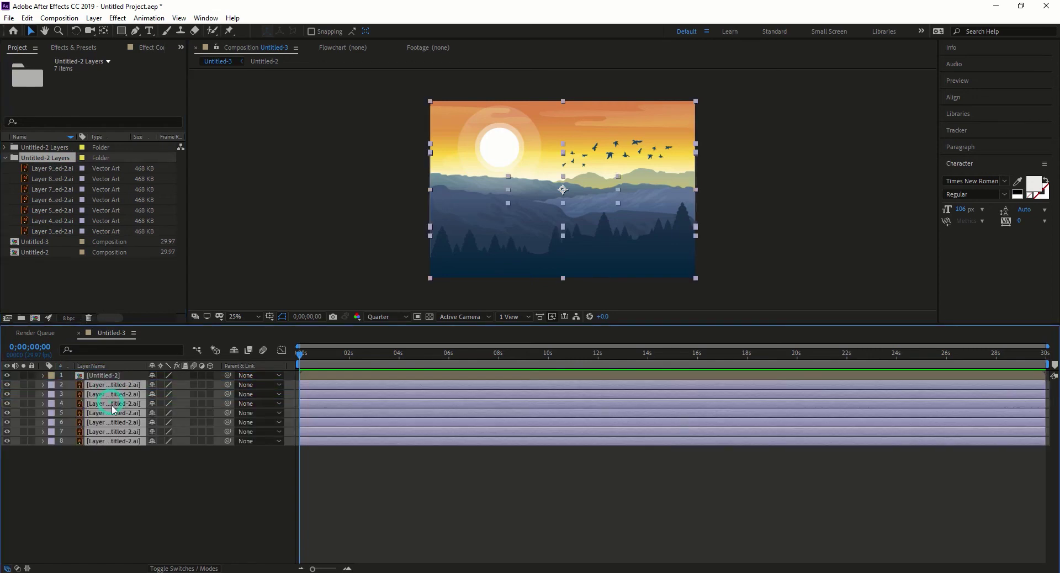
pyautogui.click(113, 449)
pyautogui.click(114, 431)
pyautogui.click(118, 423)
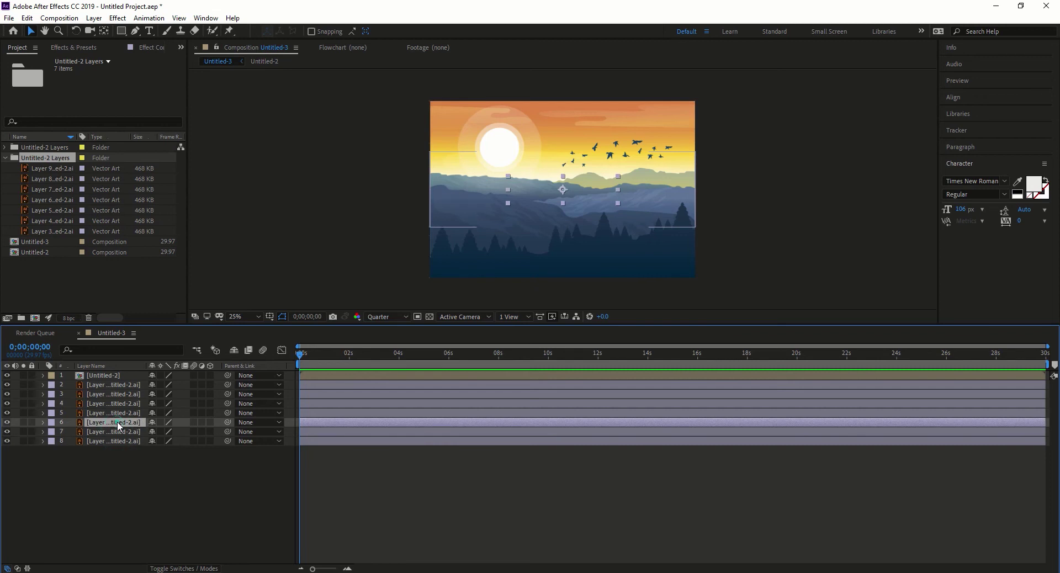
# - Open the Untitled-2 composition and preview Layer 4 in layer view
pyautogui.doubleClick(643, 146)
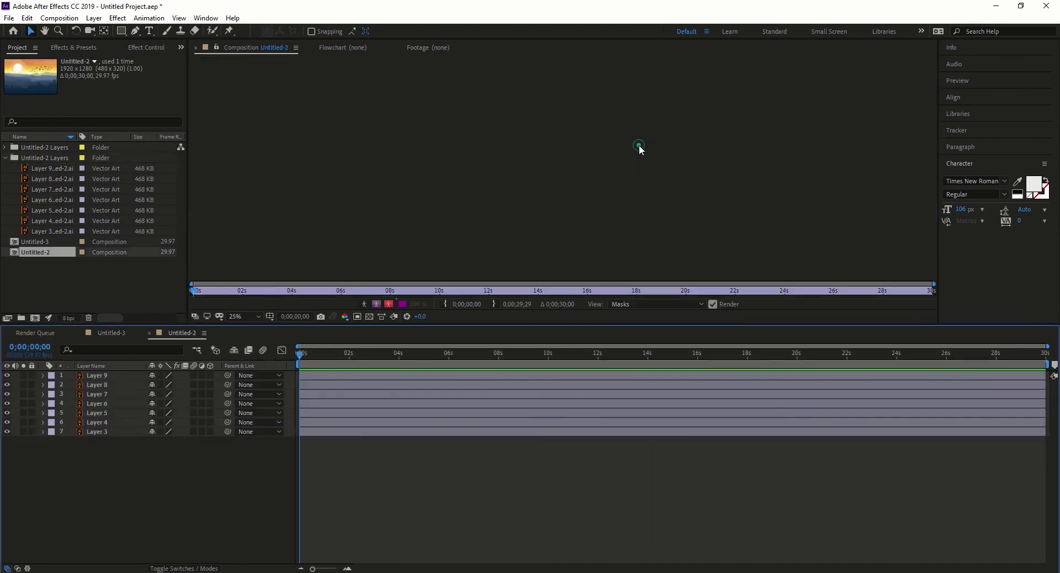
pyautogui.doubleClick(639, 148)
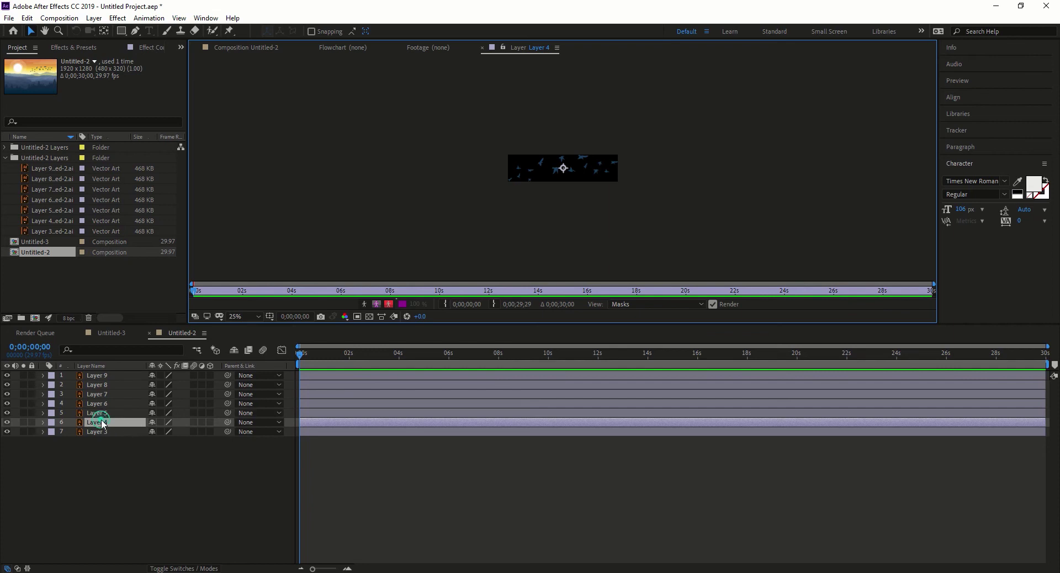
pyautogui.click(135, 448)
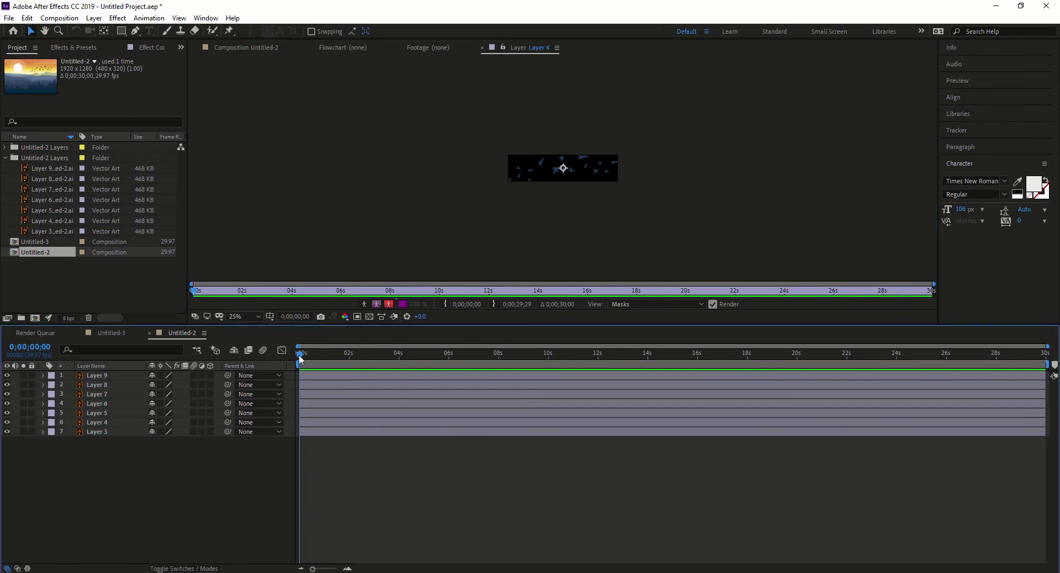
# - Isolate the foreground tree silhouette, Layer 9, in layer view at 50% zoom
pyautogui.click(97, 482)
pyautogui.doubleClick(91, 385)
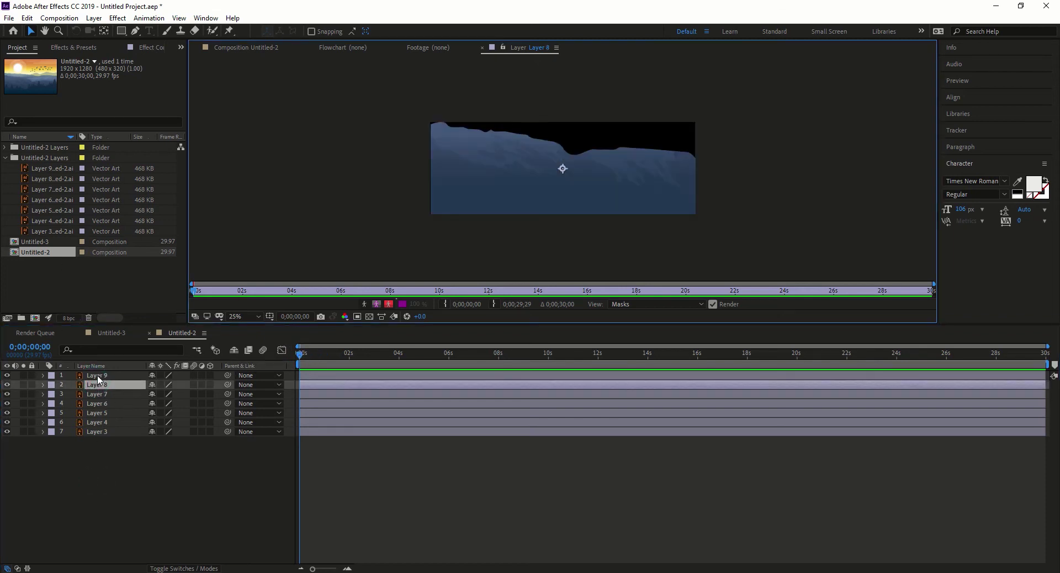
pyautogui.click(95, 375)
pyautogui.doubleClick(60, 254)
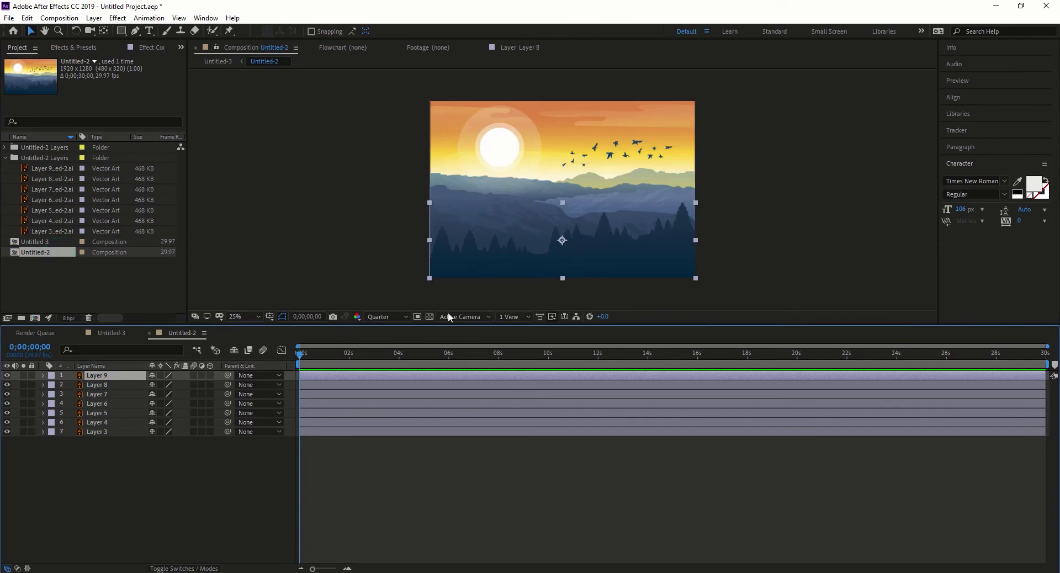
pyautogui.click(300, 354)
pyautogui.scroll(2, 709, 252)
pyautogui.scroll(2, 881, 238)
pyautogui.scroll(-2, 881, 237)
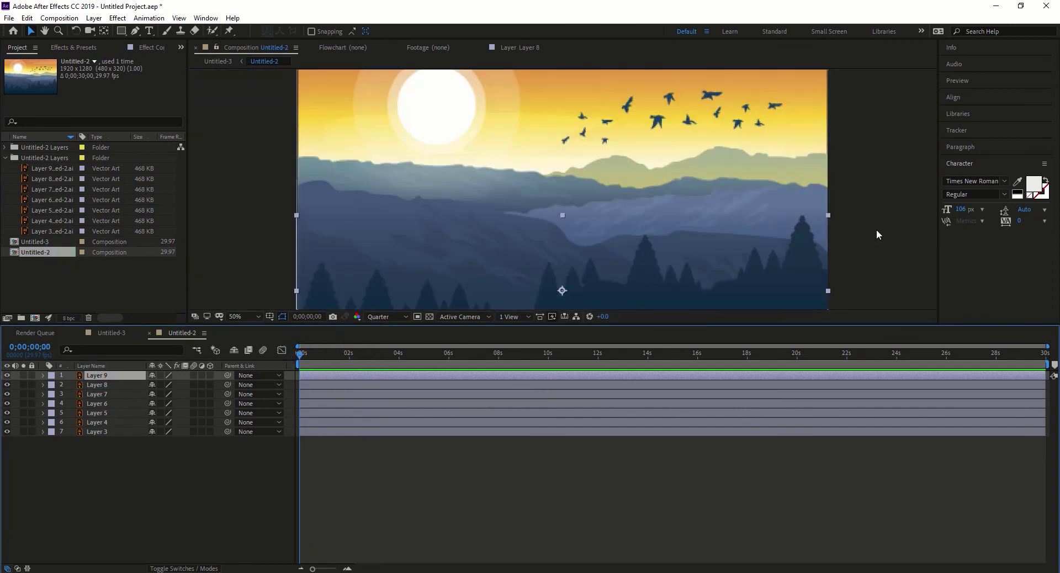
pyautogui.moveTo(876, 230); pyautogui.dragTo(860, 122)
pyautogui.doubleClick(733, 163)
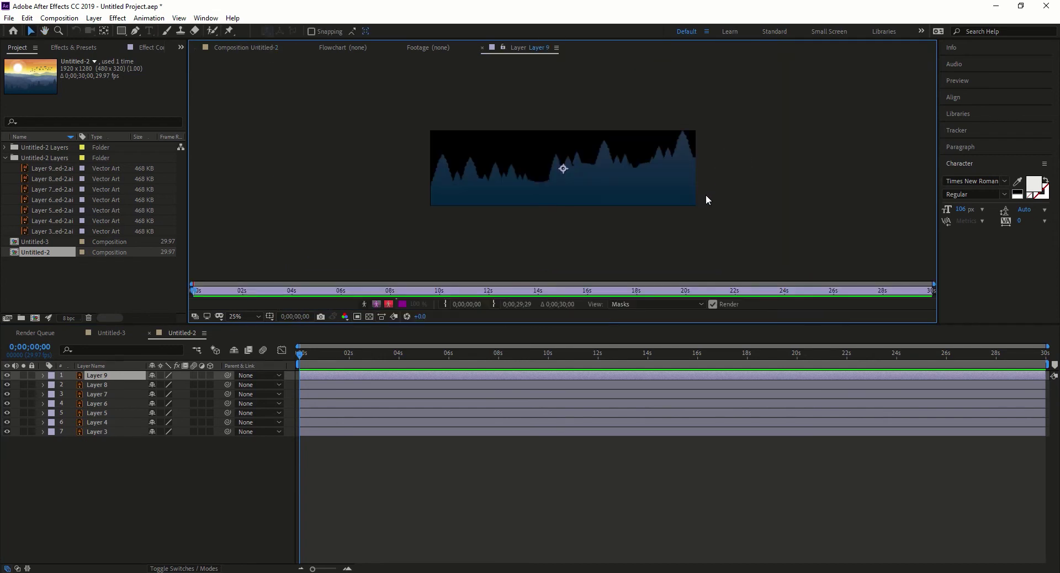
pyautogui.press('.')
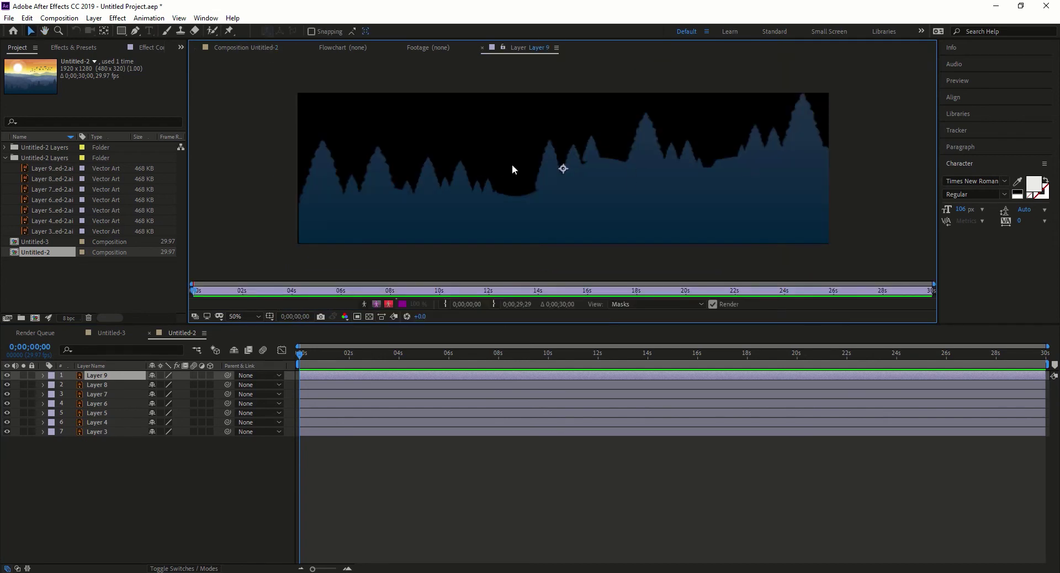
# - With the Puppet Pin tool, pin Layer 9's left edge, left tree peaks and ground beneath them
pyautogui.click(229, 31)
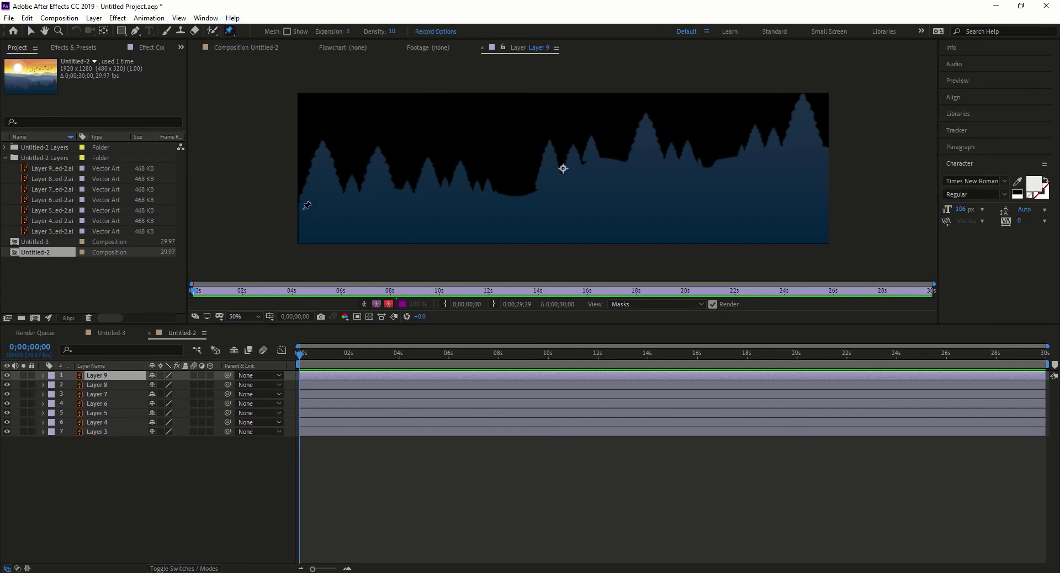
pyautogui.click(303, 228)
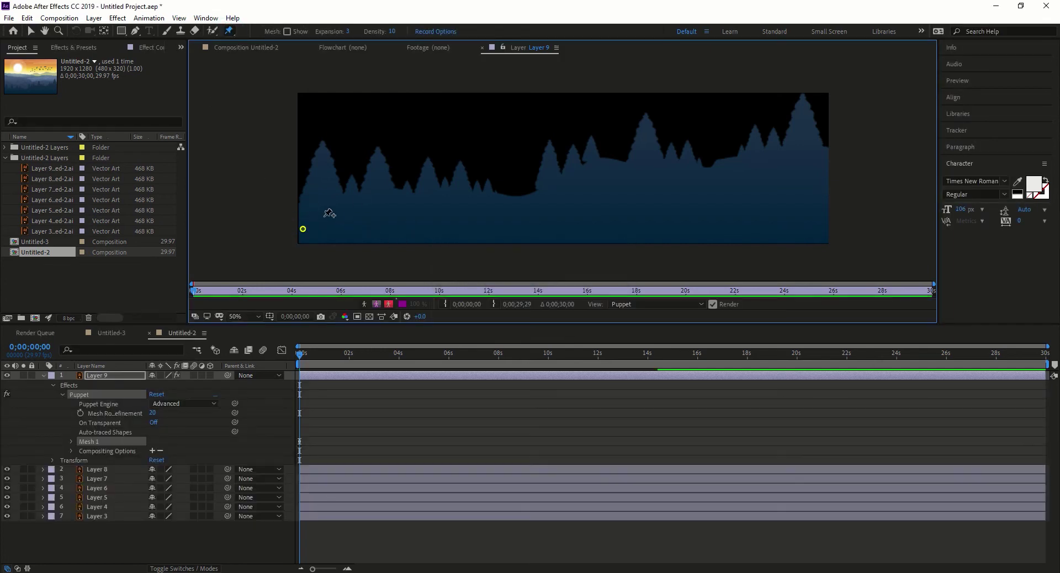
pyautogui.click(301, 209)
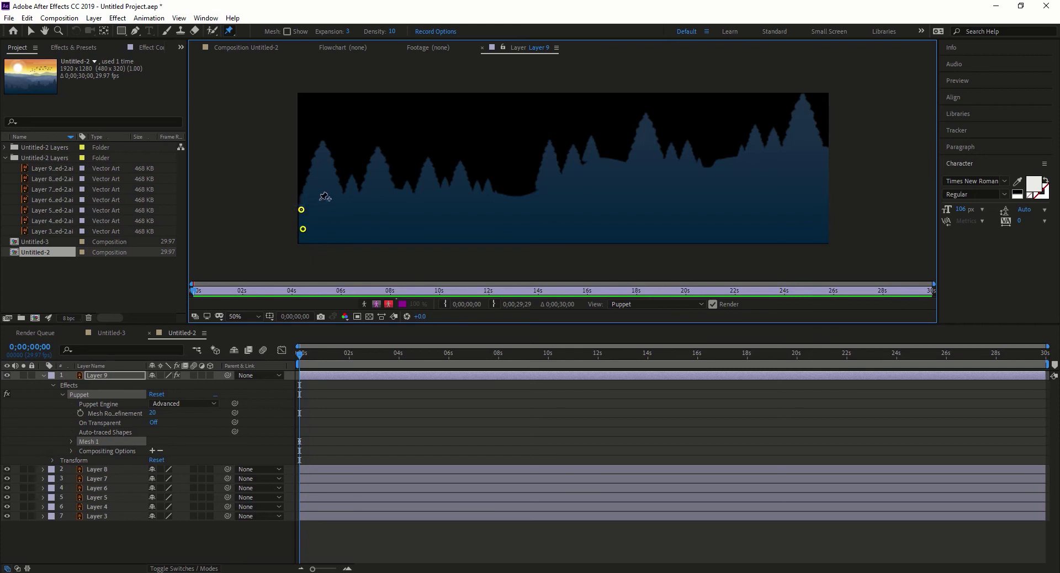
pyautogui.click(322, 150)
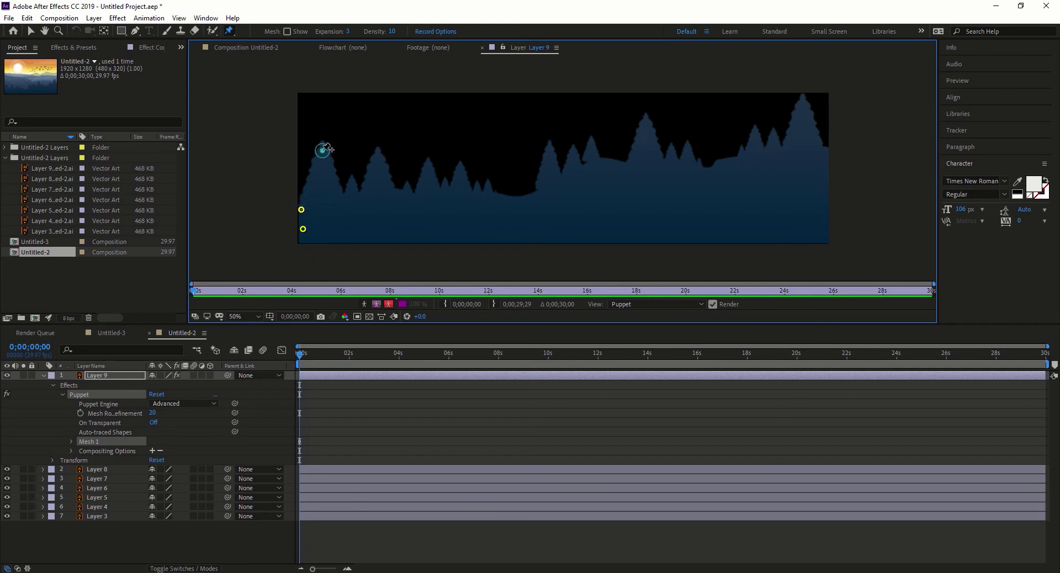
pyautogui.click(339, 203)
pyautogui.click(353, 203)
pyautogui.click(352, 180)
pyautogui.click(377, 152)
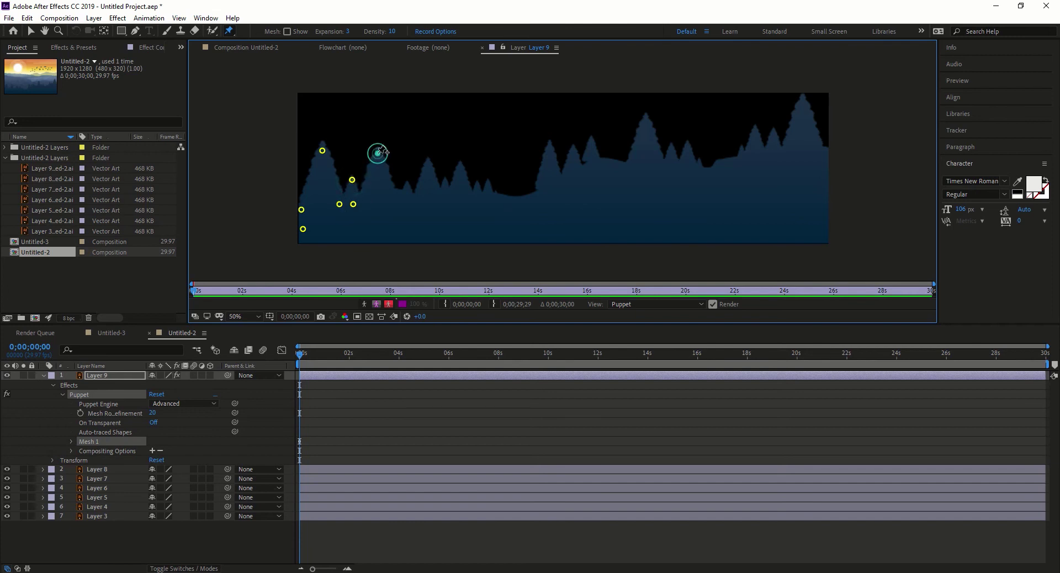
pyautogui.click(376, 202)
pyautogui.click(391, 203)
pyautogui.click(407, 183)
pyautogui.click(427, 164)
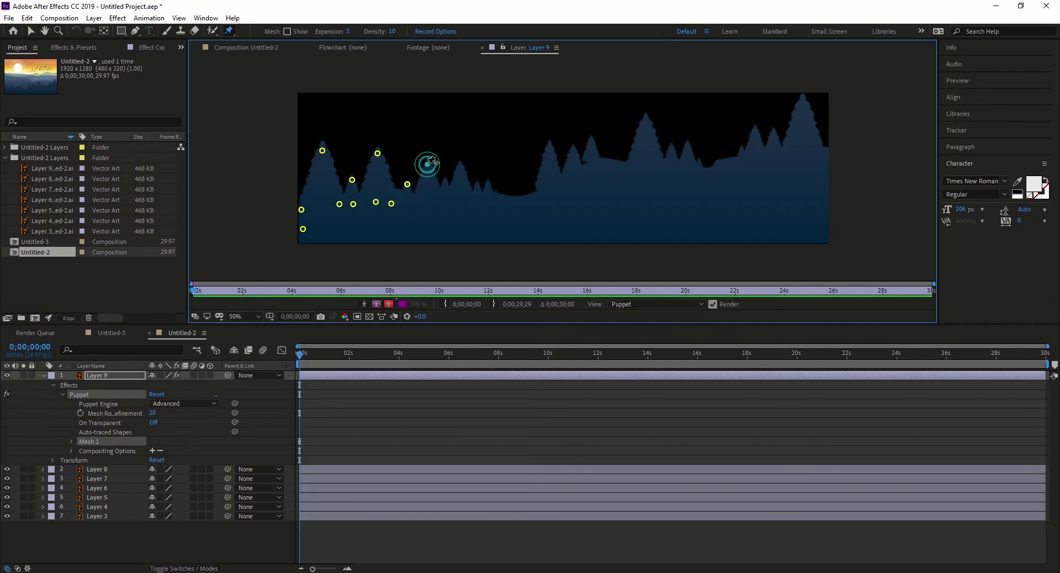
pyautogui.click(445, 183)
pyautogui.click(459, 167)
pyautogui.click(479, 185)
pyautogui.click(489, 184)
# - Pin the tree peaks and dips from right of centre to the tallest far-right peak
pyautogui.click(549, 146)
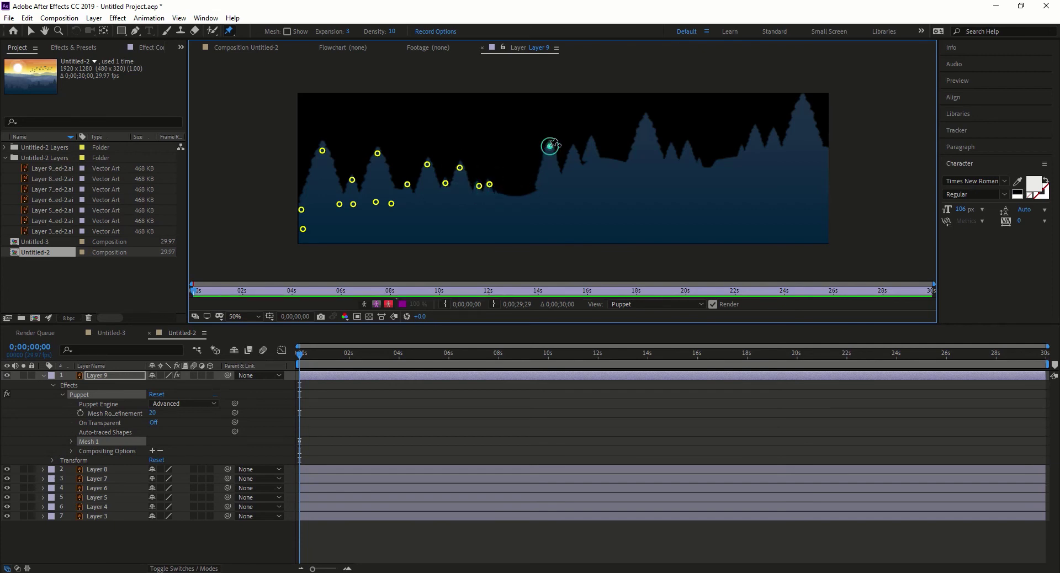
pyautogui.click(574, 150)
pyautogui.click(591, 141)
pyautogui.click(647, 118)
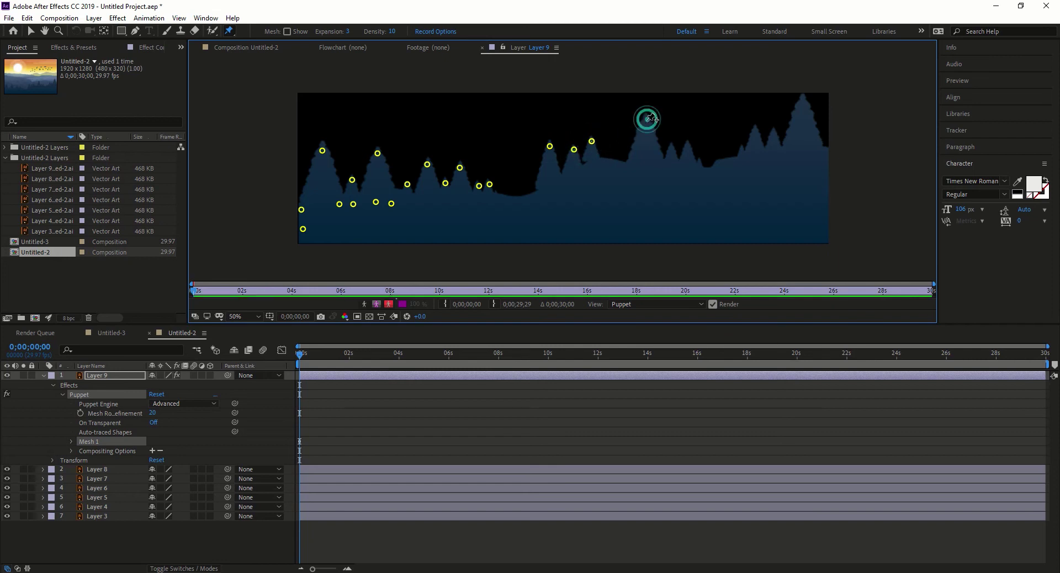
pyautogui.click(672, 148)
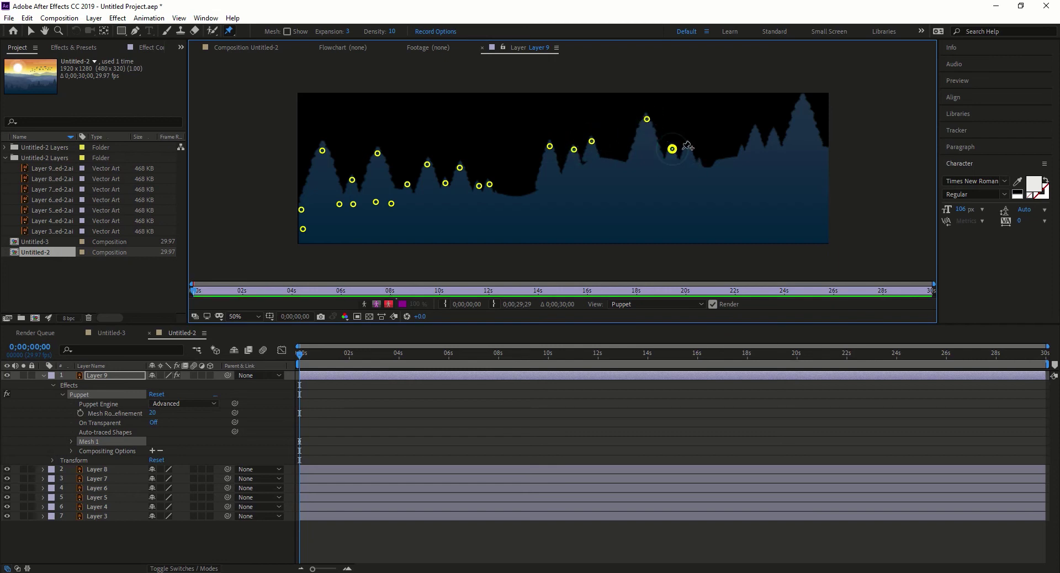
pyautogui.click(688, 147)
pyautogui.click(700, 161)
pyautogui.click(756, 130)
pyautogui.click(774, 129)
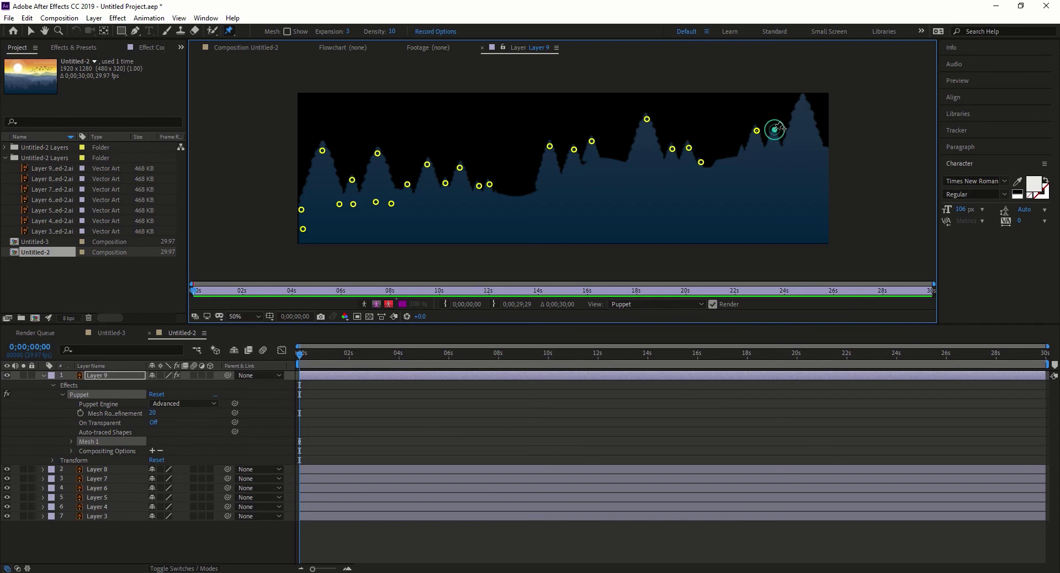
pyautogui.click(802, 97)
pyautogui.click(743, 148)
# - Place a row of pins along the lower ridge, following it up and across the middle
pyautogui.click(414, 202)
pyautogui.click(428, 203)
pyautogui.click(450, 204)
pyautogui.click(463, 205)
pyautogui.click(485, 208)
pyautogui.click(500, 208)
pyautogui.click(515, 205)
pyautogui.click(529, 205)
pyautogui.click(544, 203)
pyautogui.click(553, 198)
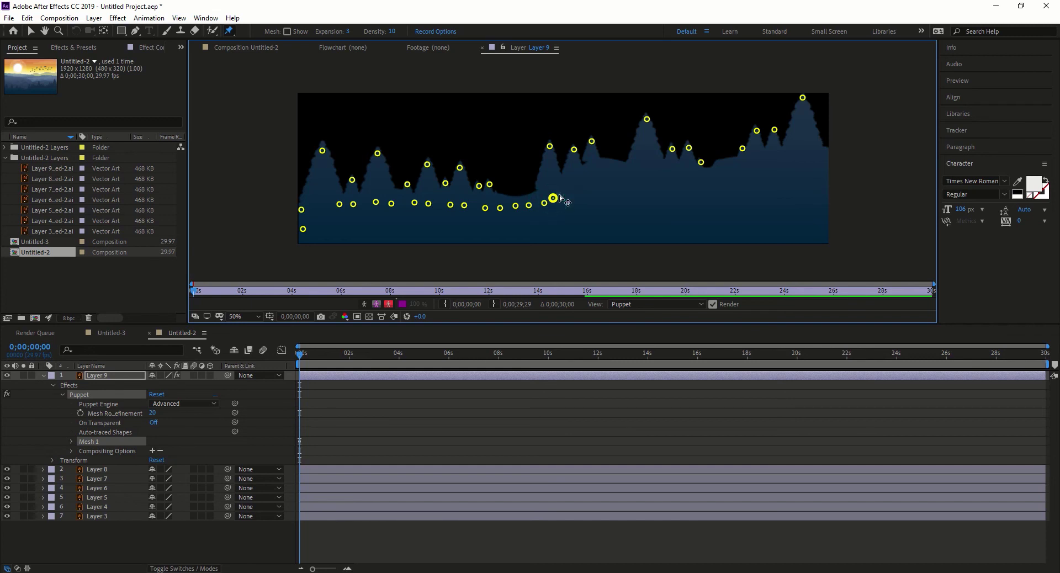
pyautogui.click(566, 190)
pyautogui.click(576, 182)
pyautogui.click(586, 180)
pyautogui.click(596, 173)
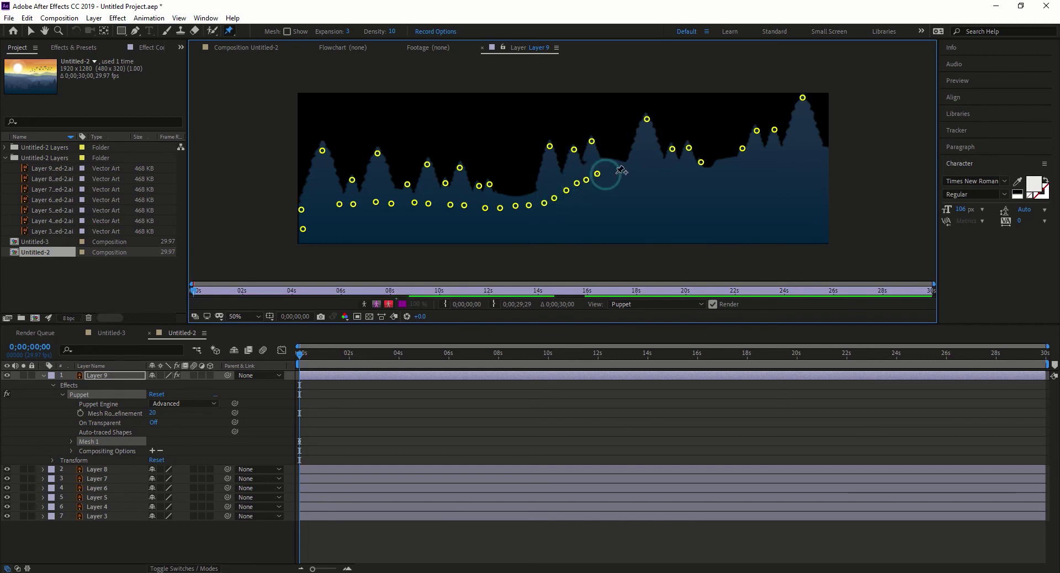
pyautogui.click(606, 175)
pyautogui.click(616, 173)
pyautogui.click(632, 173)
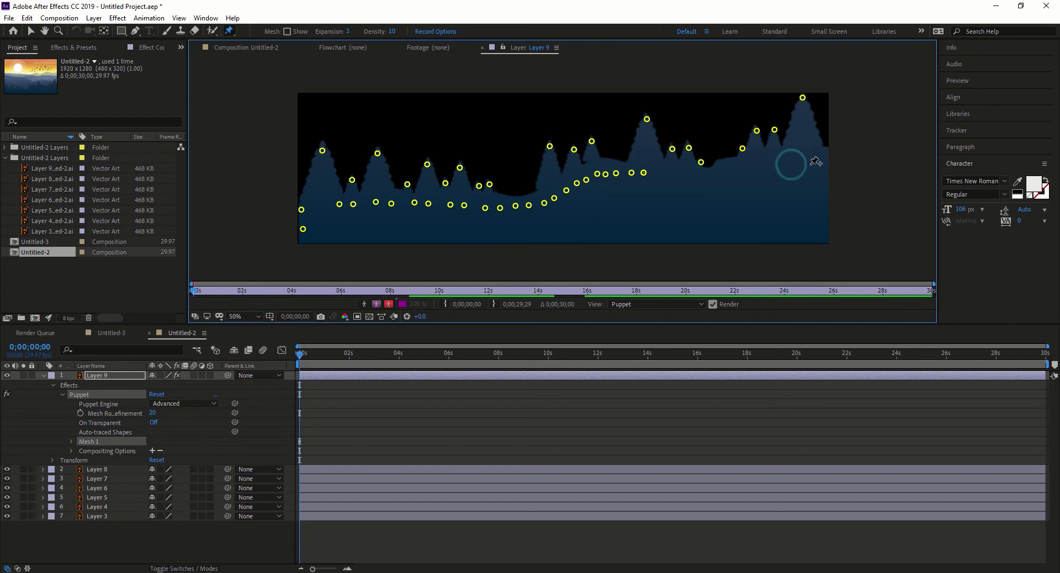
# - Add a row of five pins along the ridge on the right side
pyautogui.click(791, 164)
pyautogui.click(732, 175)
pyautogui.click(717, 179)
pyautogui.click(692, 181)
pyautogui.click(667, 181)
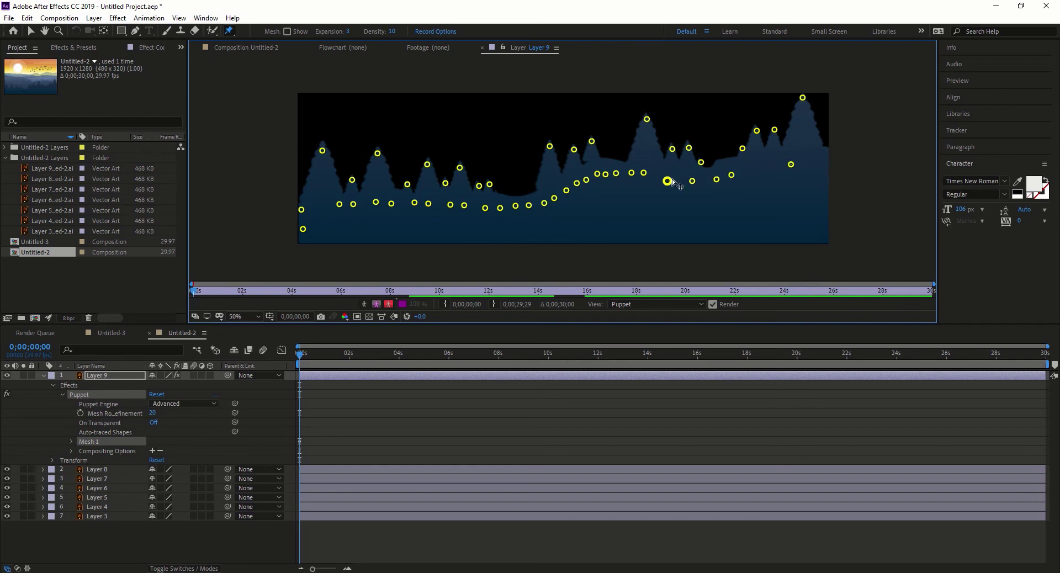
# - Nudge two lower pins, delete and restore a pin, and pin the mesh's bottom-right corner
pyautogui.moveTo(668, 182); pyautogui.dragTo(660, 175)
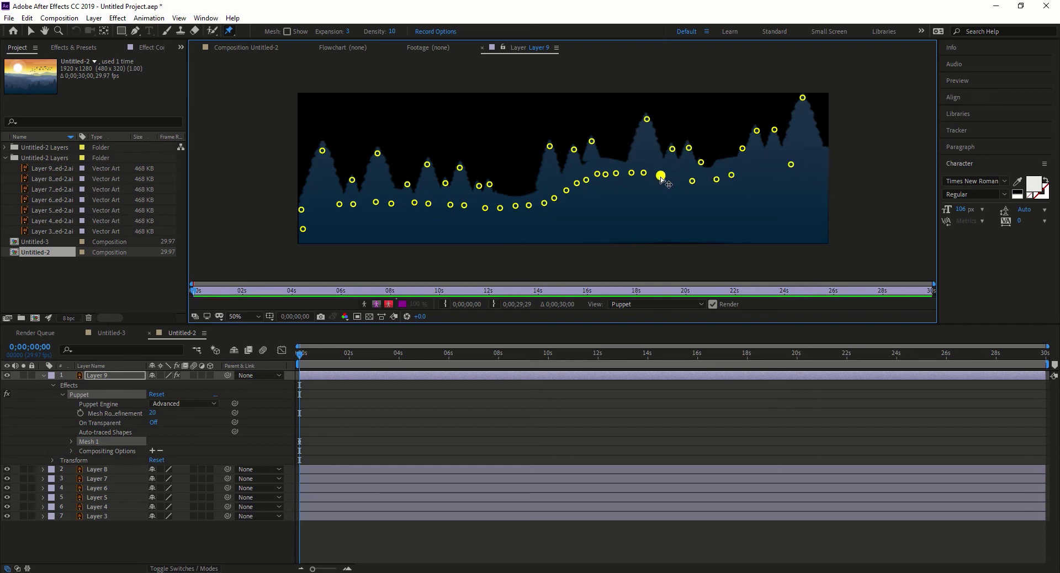
pyautogui.moveTo(678, 181); pyautogui.dragTo(669, 180)
pyautogui.press('Delete')
pyautogui.hotkey('ctrl', 'z')
pyautogui.hotkey('ctrl', 'z')
pyautogui.click(821, 235)
# - Reselect Layer 9, reopen the Untitled-2 composition, and open Layer 9 to view its puppet mesh
pyautogui.click(66, 385)
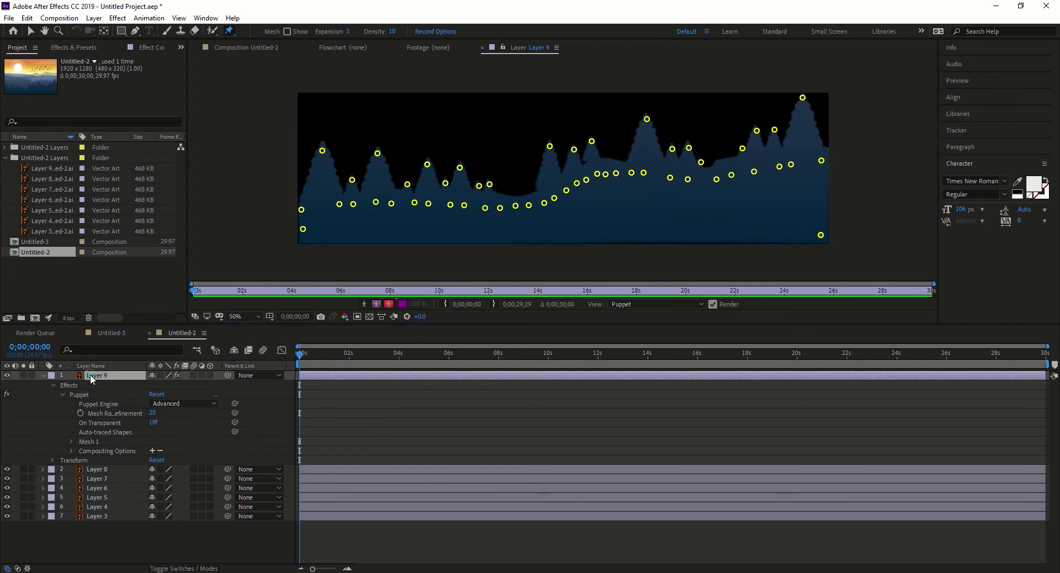
pyautogui.click(49, 377)
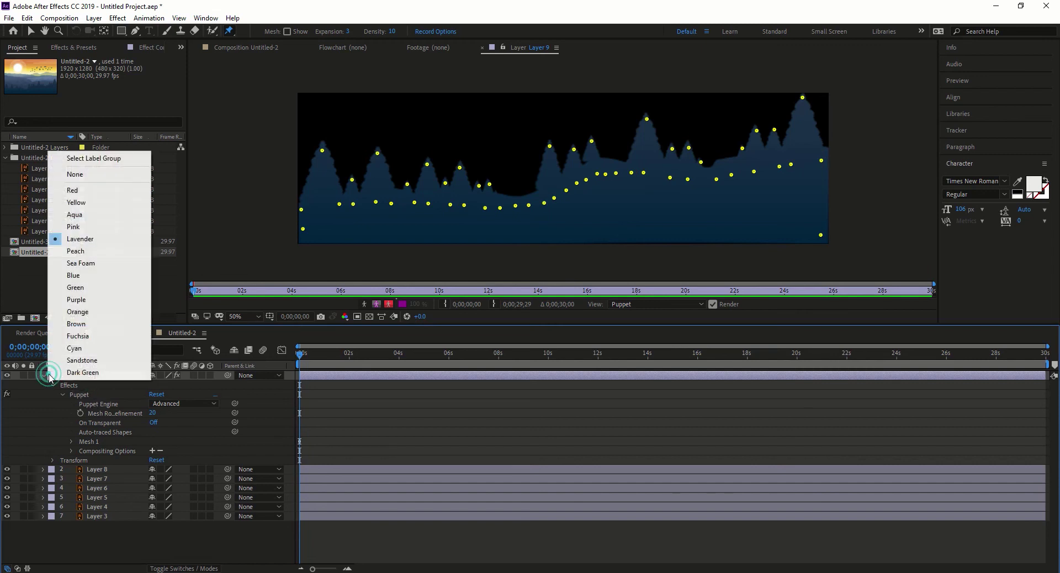
pyautogui.click(167, 292)
pyautogui.doubleClick(34, 251)
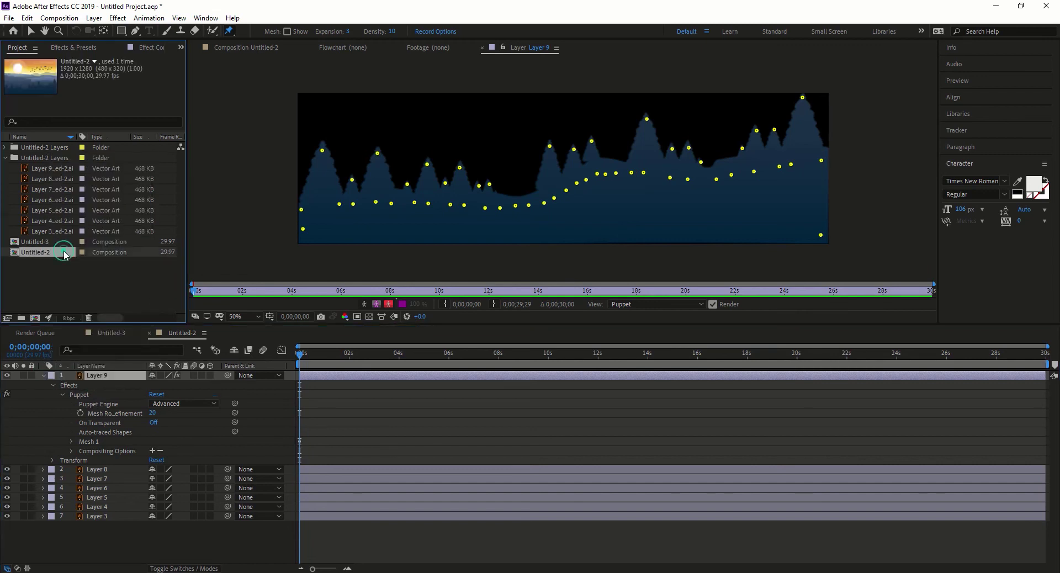
pyautogui.scroll(2, 685, 151)
pyautogui.scroll(-2, 685, 152)
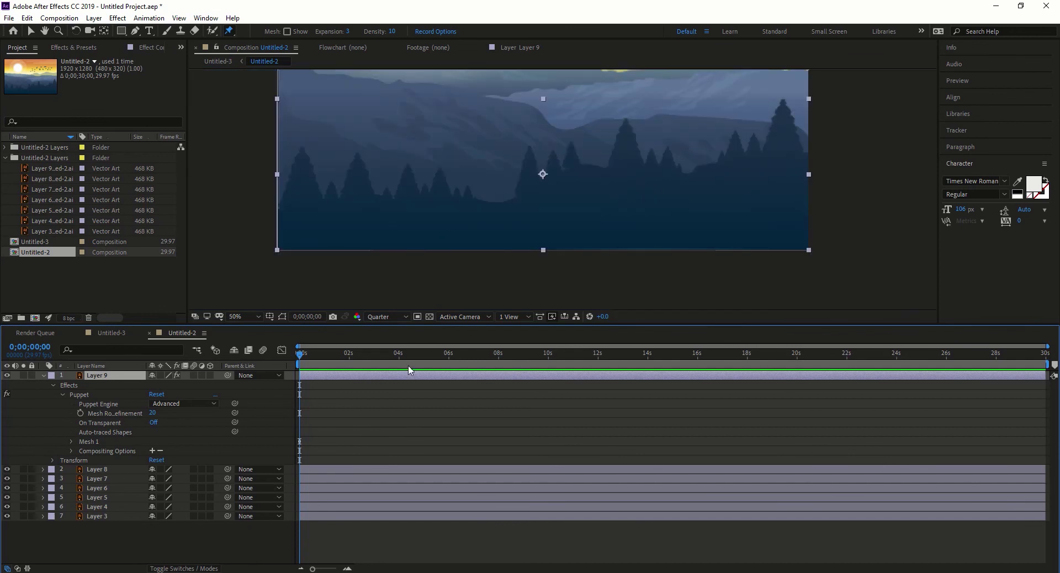
pyautogui.doubleClick(91, 377)
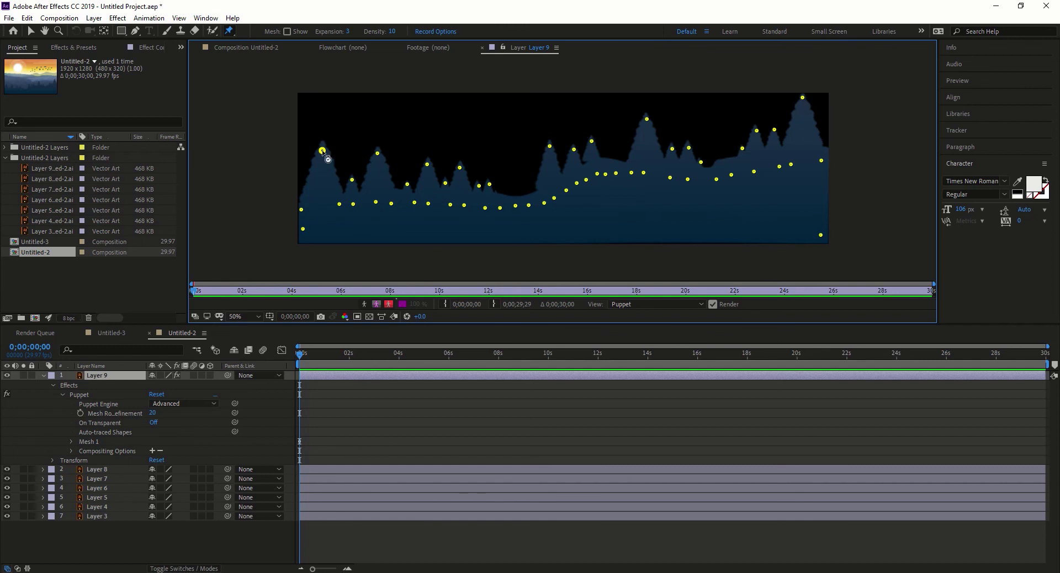
# - Select all puppet pins and preview the trees' sway animation, playing and stopping it repeatedly
pyautogui.hotkey('ctrl', 'a')
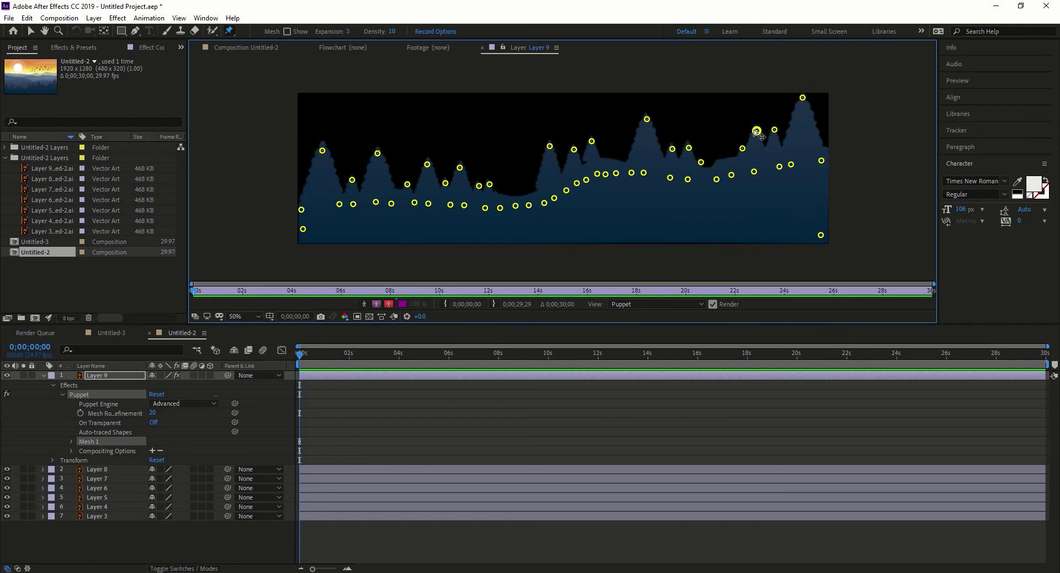
pyautogui.press('space')
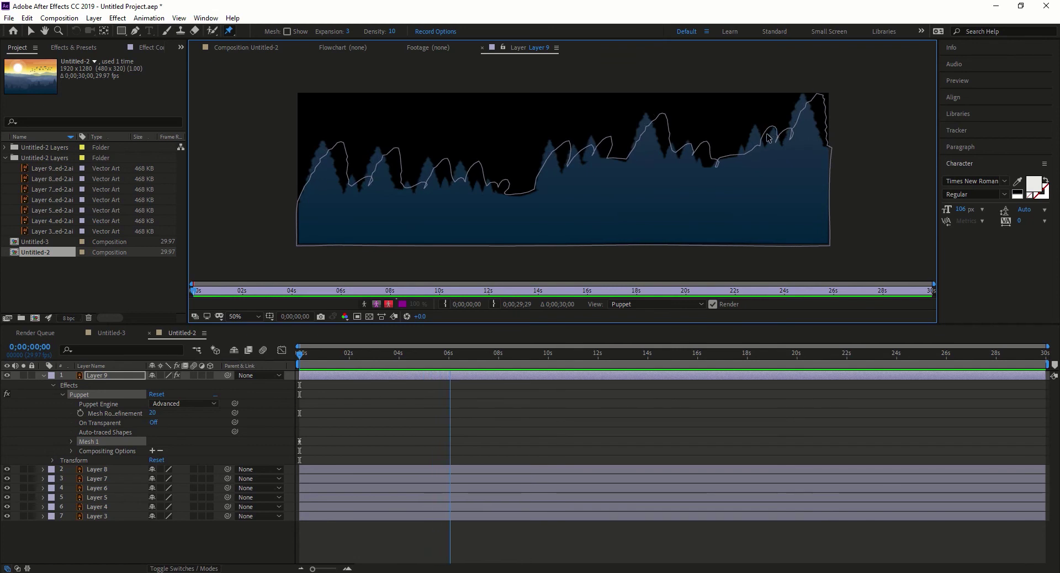
pyautogui.press('space')
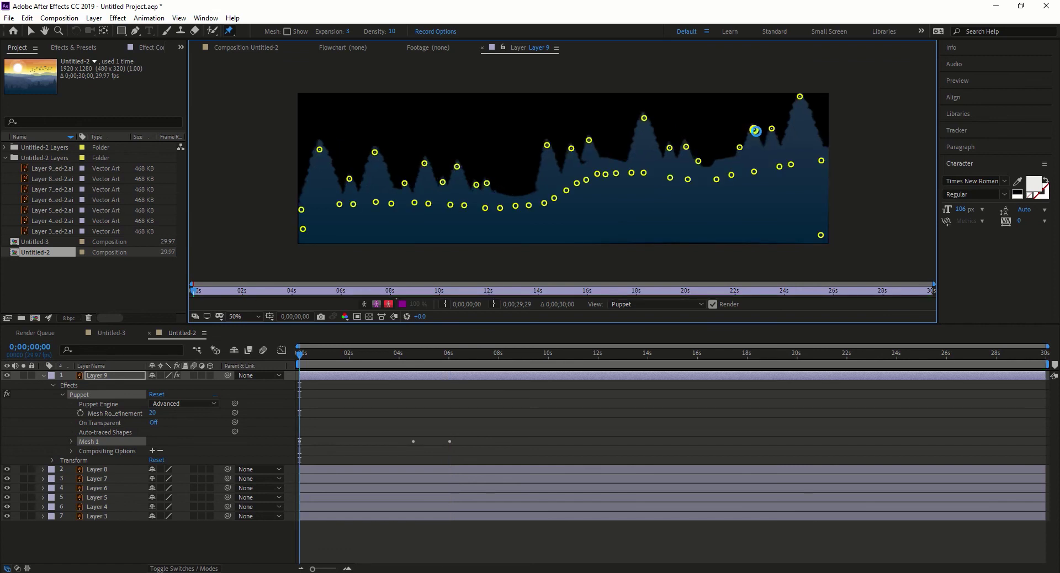
pyautogui.press('space')
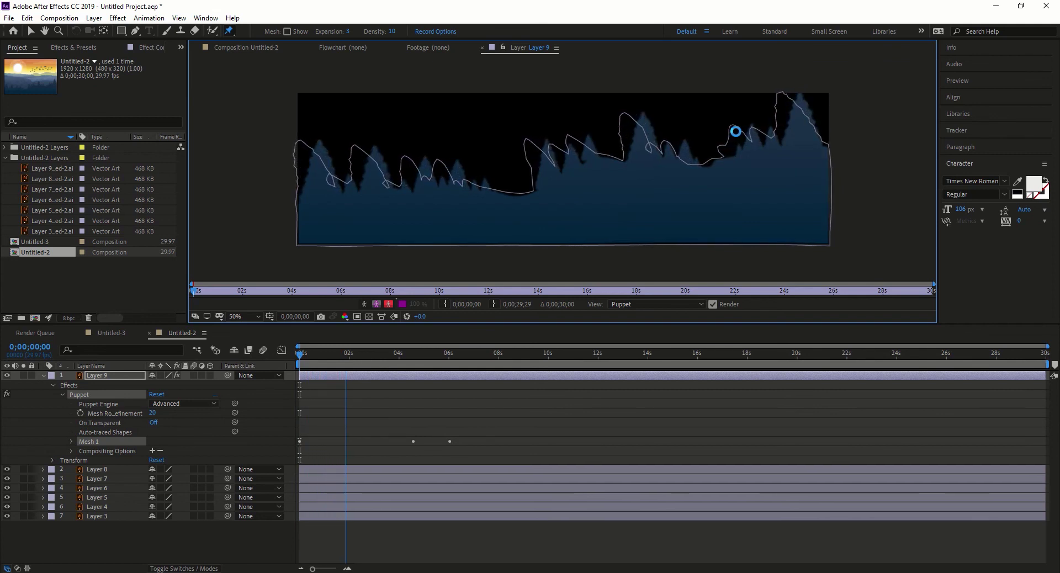
pyautogui.press('space')
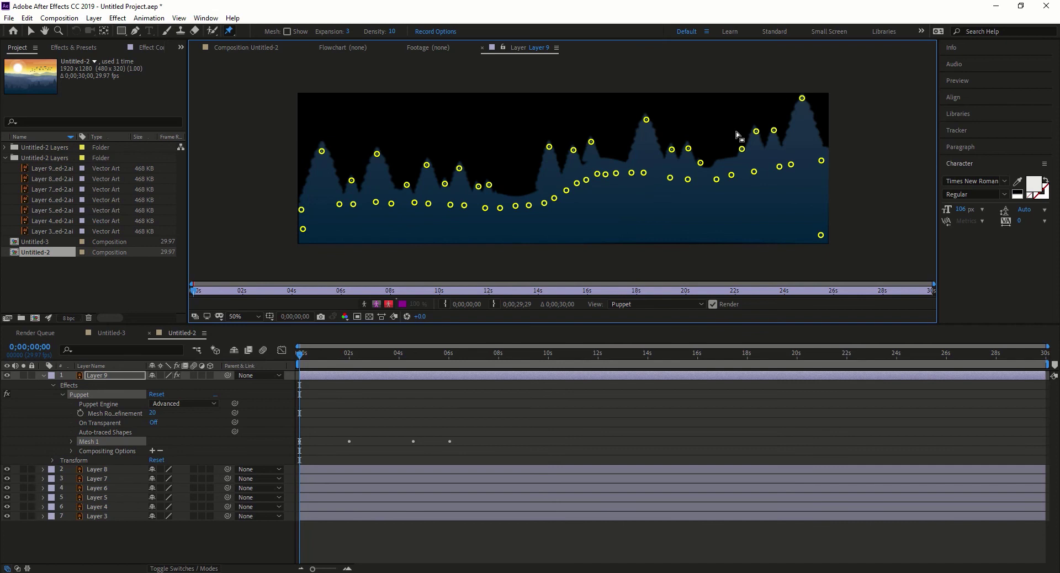
pyautogui.press('space')
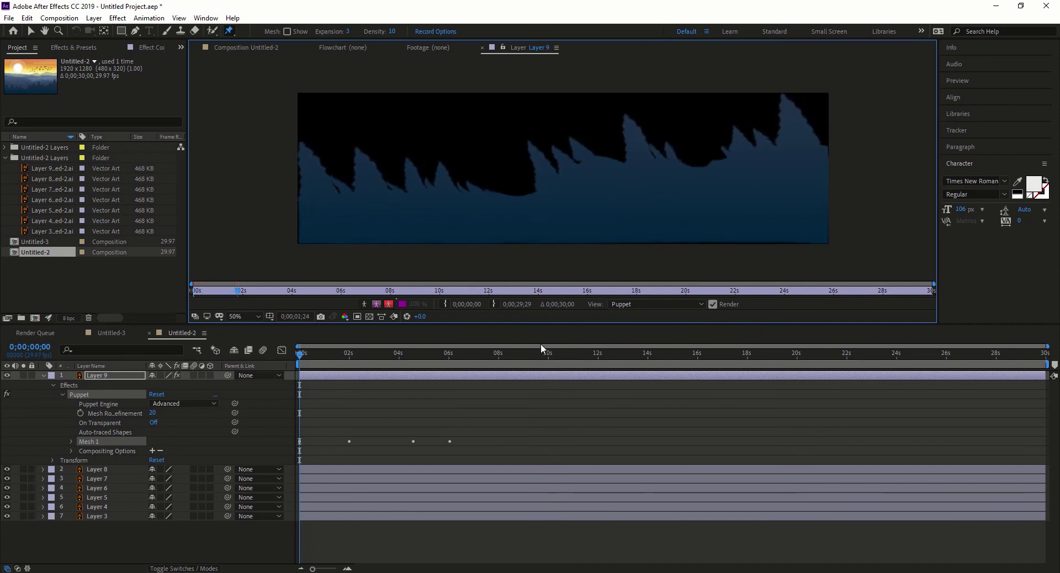
# - Clear the selection, switch back to the Untitled-2 composition and start its preview
pyautogui.click(346, 418)
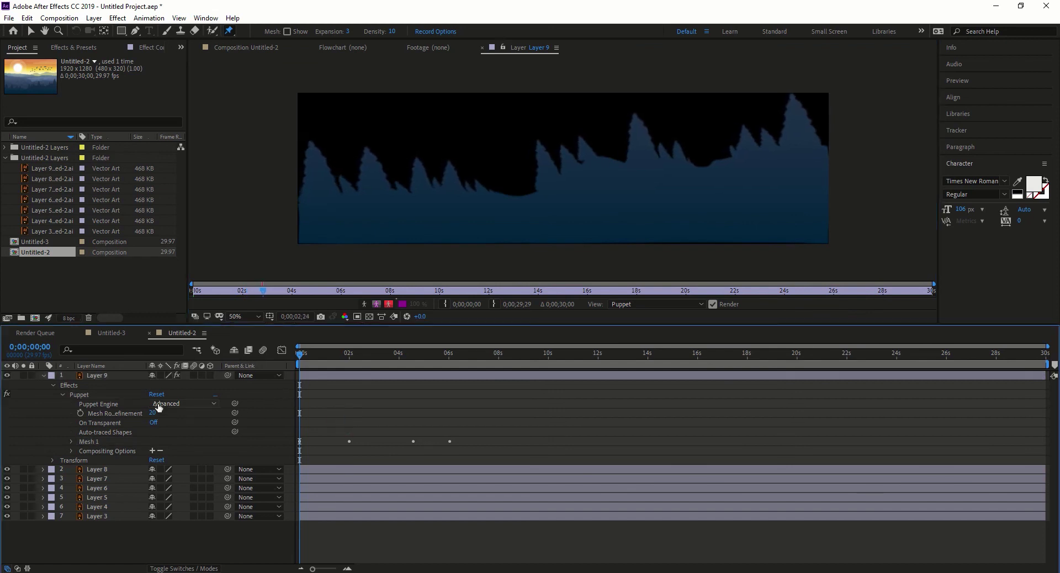
pyautogui.doubleClick(74, 251)
pyautogui.hotkey('ctrl', 'p')
pyautogui.press('space')
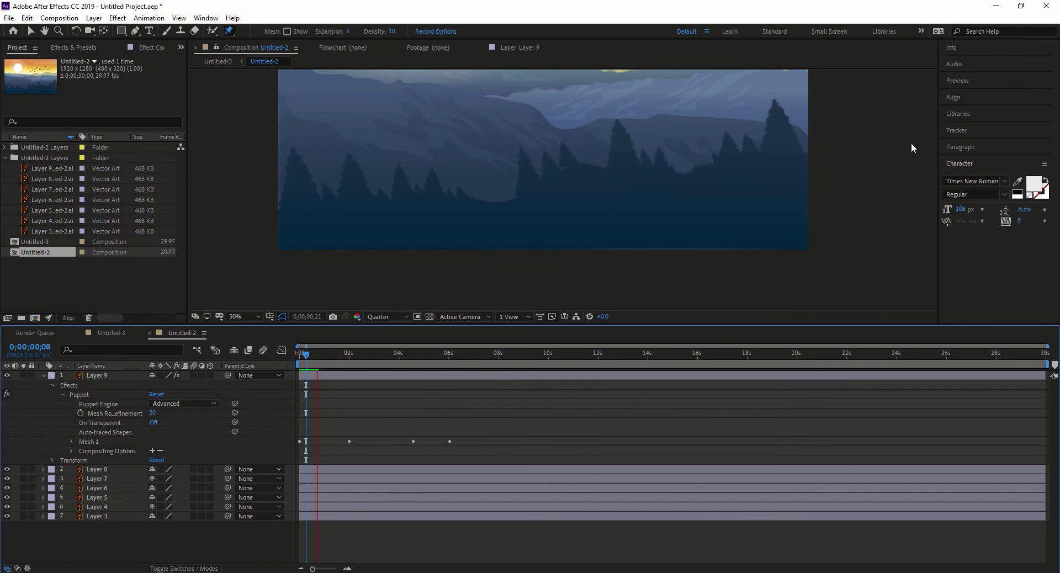
# - Adjust the composition viewer zoom, settling on 33.3%
pyautogui.press(',')
pyautogui.press(',')
pyautogui.press('.')
pyautogui.press('.')
pyautogui.press('h')
pyautogui.hotkey('ctrl', 'p')
pyautogui.press(',')
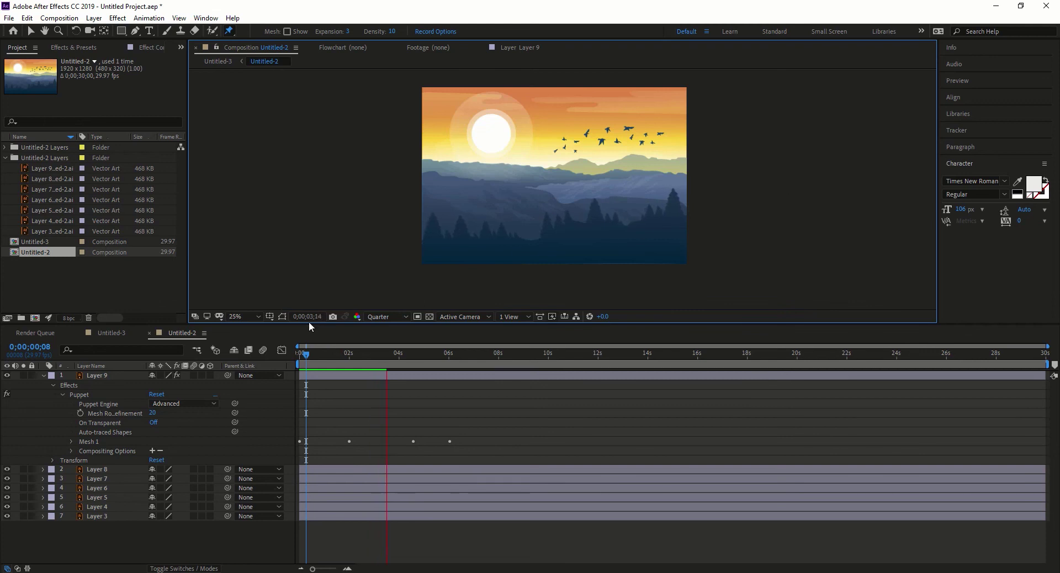
pyautogui.click(258, 317)
pyautogui.click(267, 326)
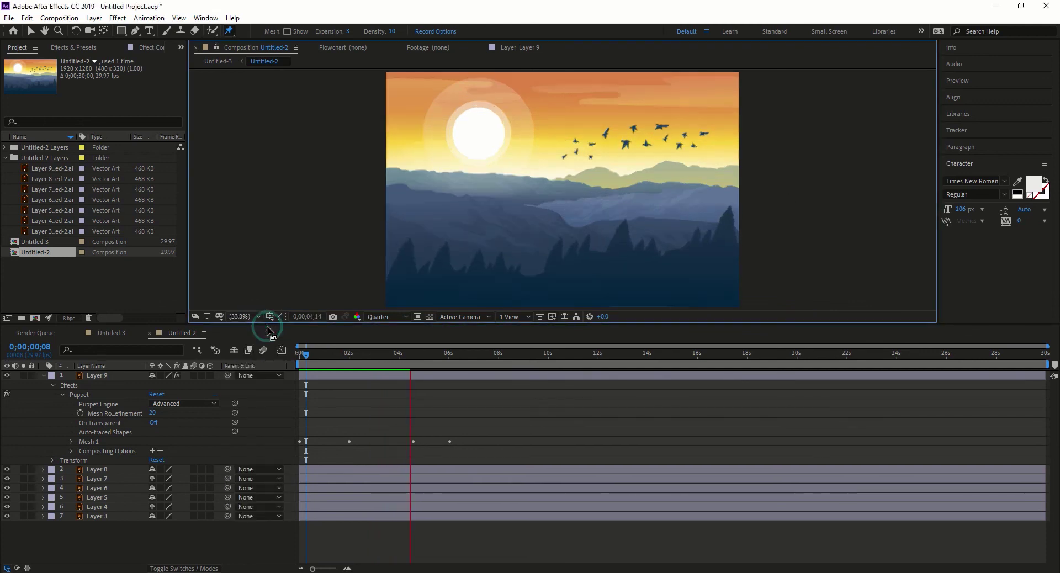
# - Stop the preview, rewind to the timeline start and play the animation again
pyautogui.press('space')
pyautogui.moveTo(436, 354); pyautogui.dragTo(280, 383)
pyautogui.press('space')
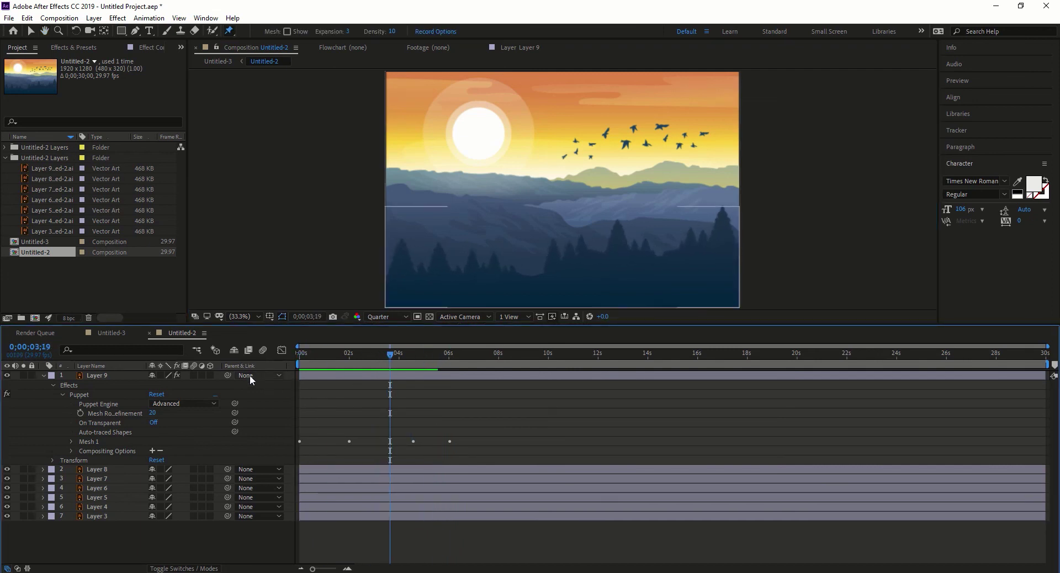